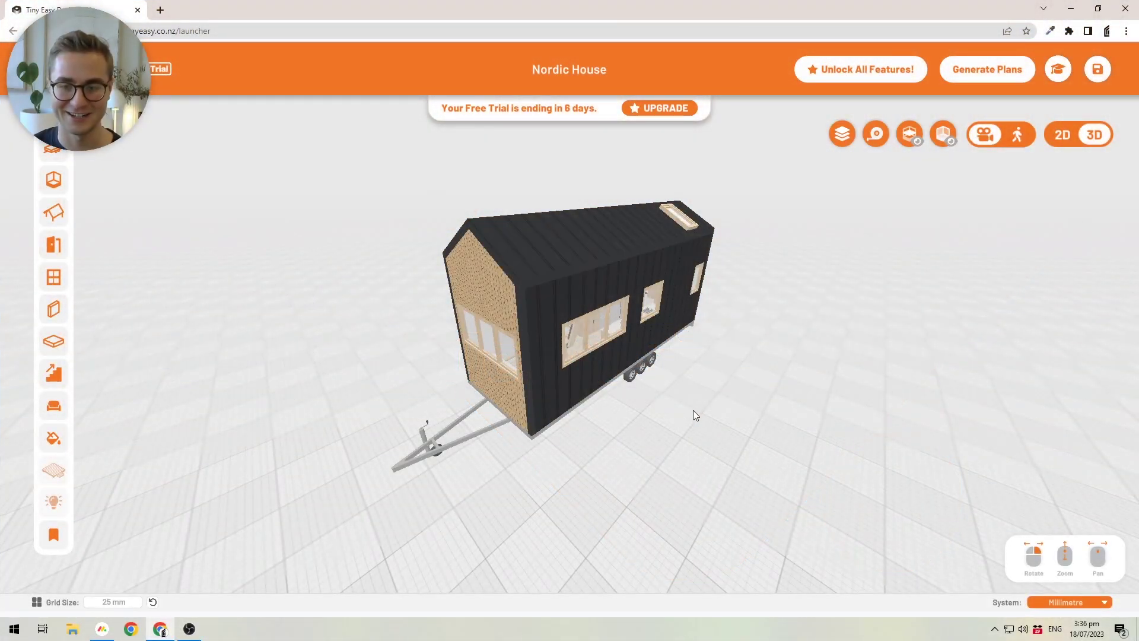
Rotate the 3D view to see the Nordic House on its triple-axle trailer from another angle.
left_click_drag(693, 410, 580, 401)
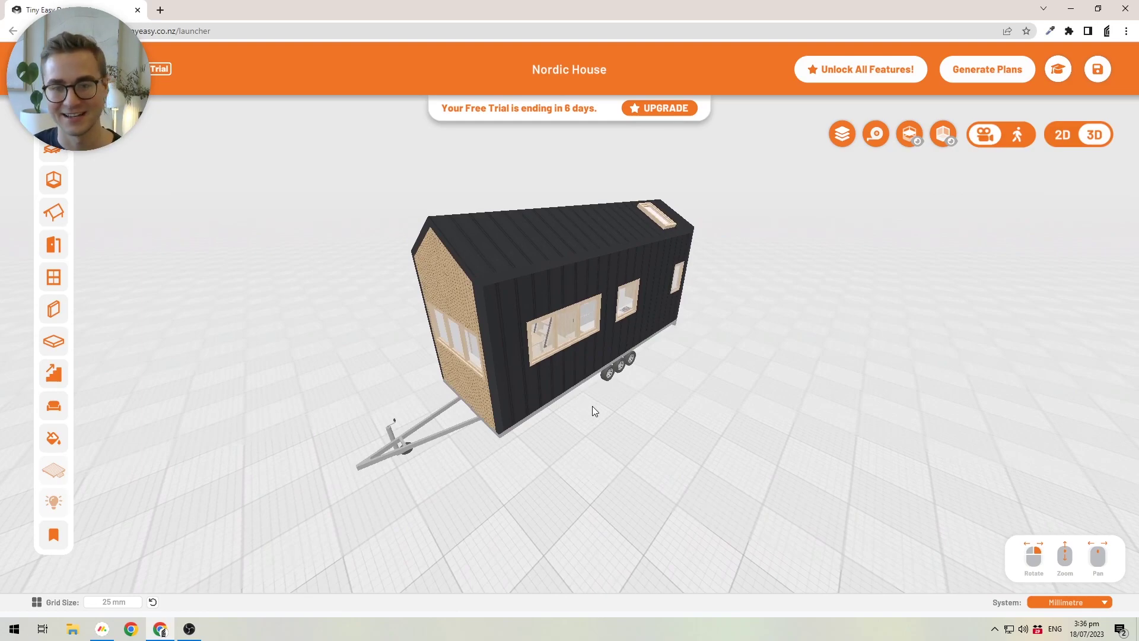
Tilt the view and show the Trailer/Foundation settings: Flatdeck, 7000 × 2400 × 800 mm, 3 axles.
left_click_drag(570, 436, 569, 414)
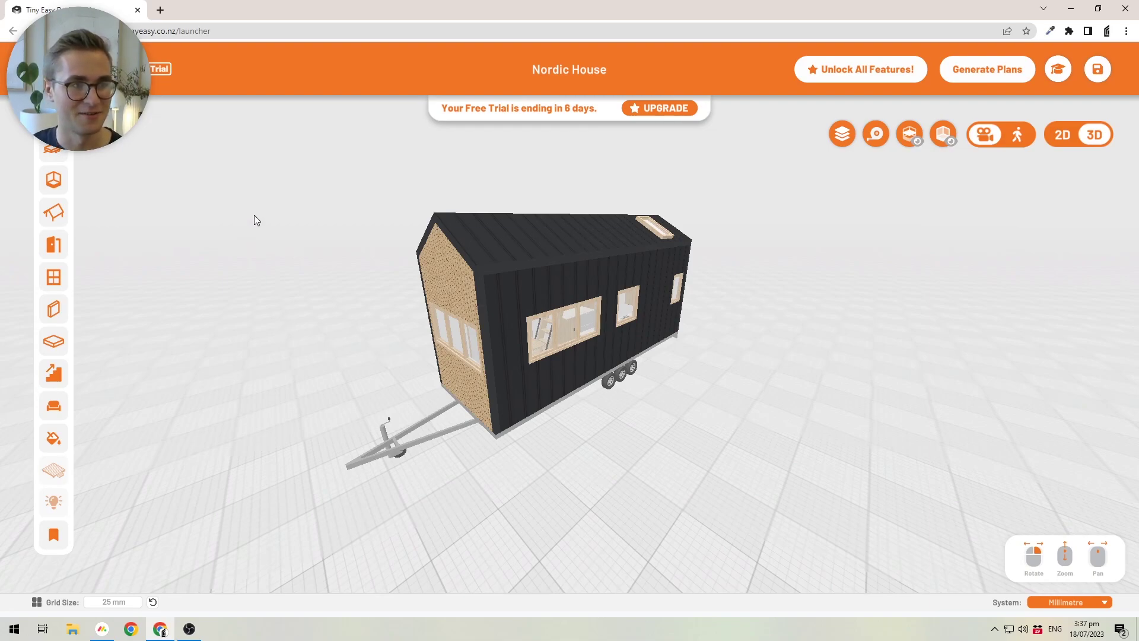
left_click(53, 153)
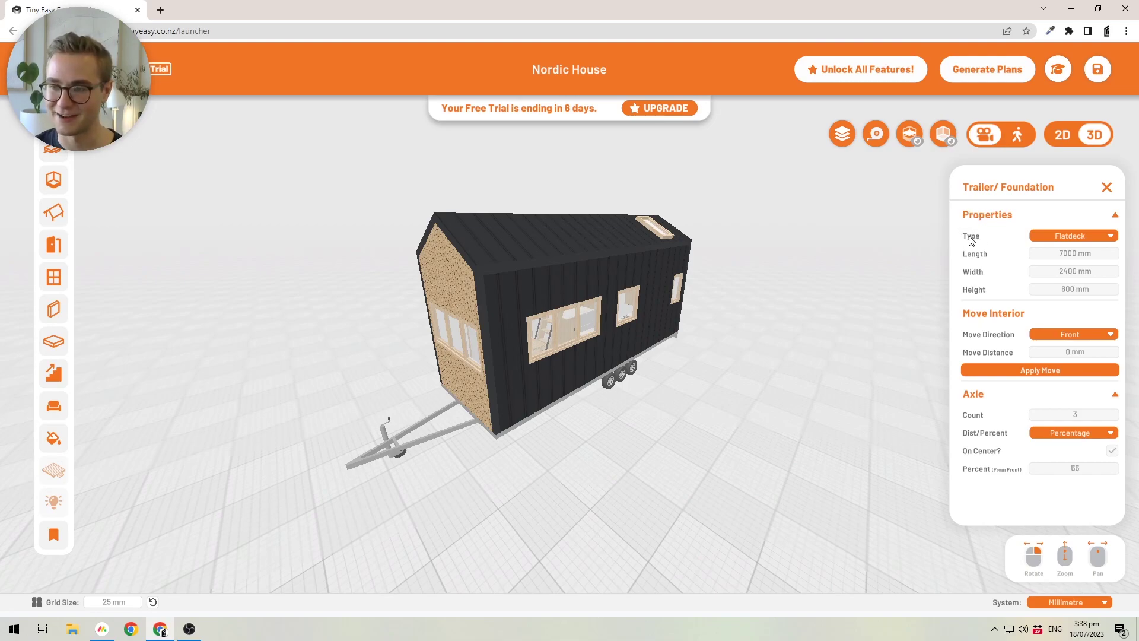
Set the trailer type to Fender and orbit in toward the trailer wheels.
left_click(1064, 236)
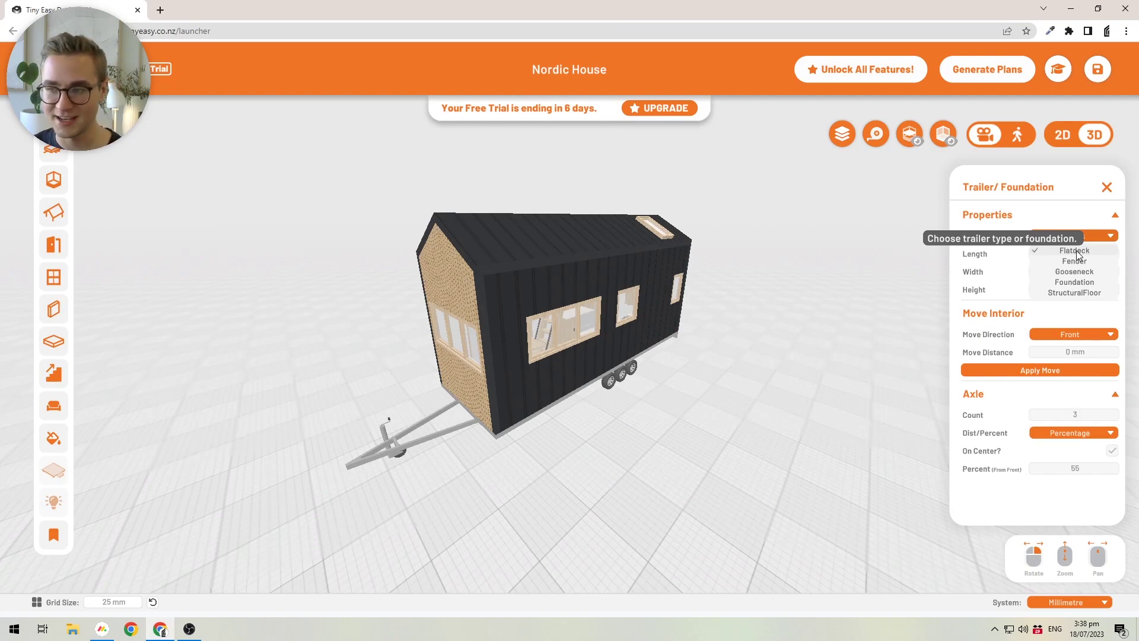
left_click(1071, 261)
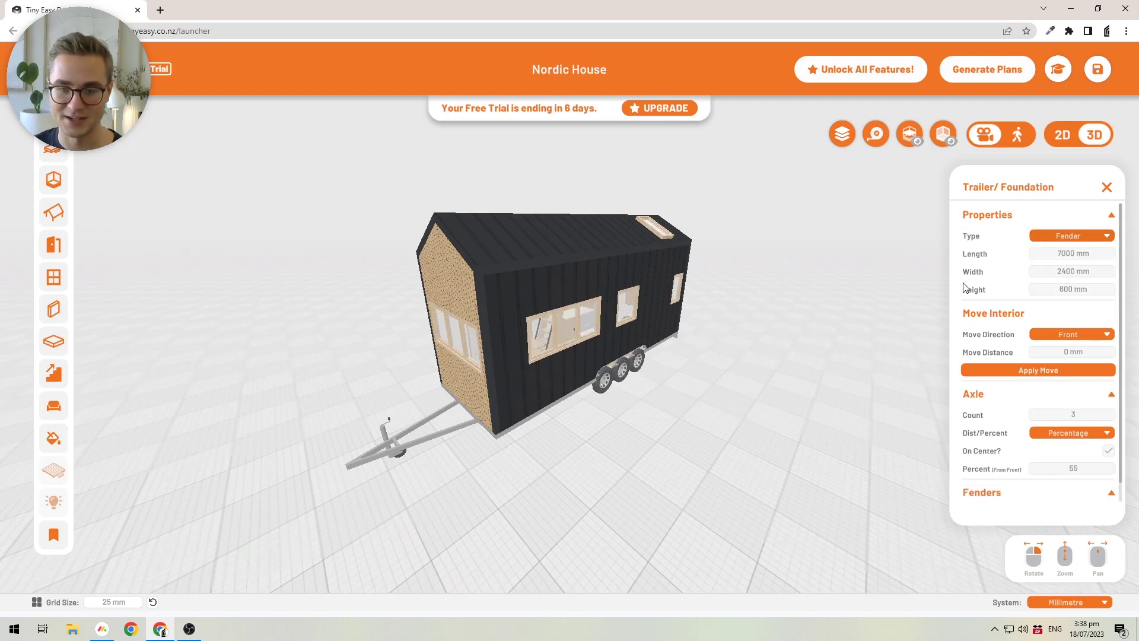
left_click_drag(635, 378, 670, 379)
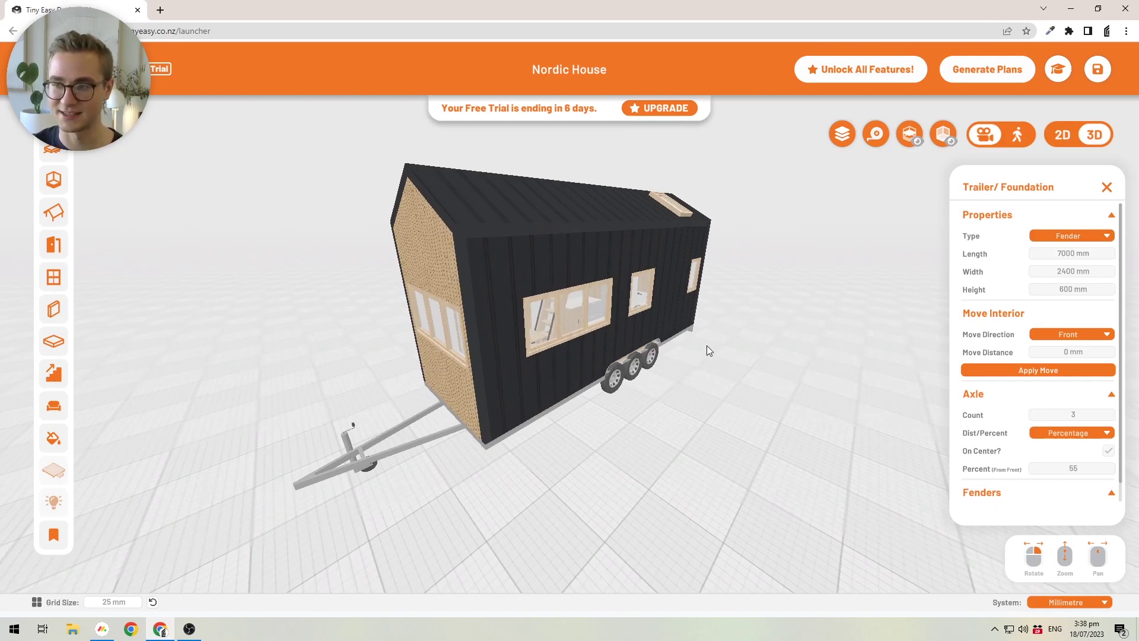
left_click(1064, 236)
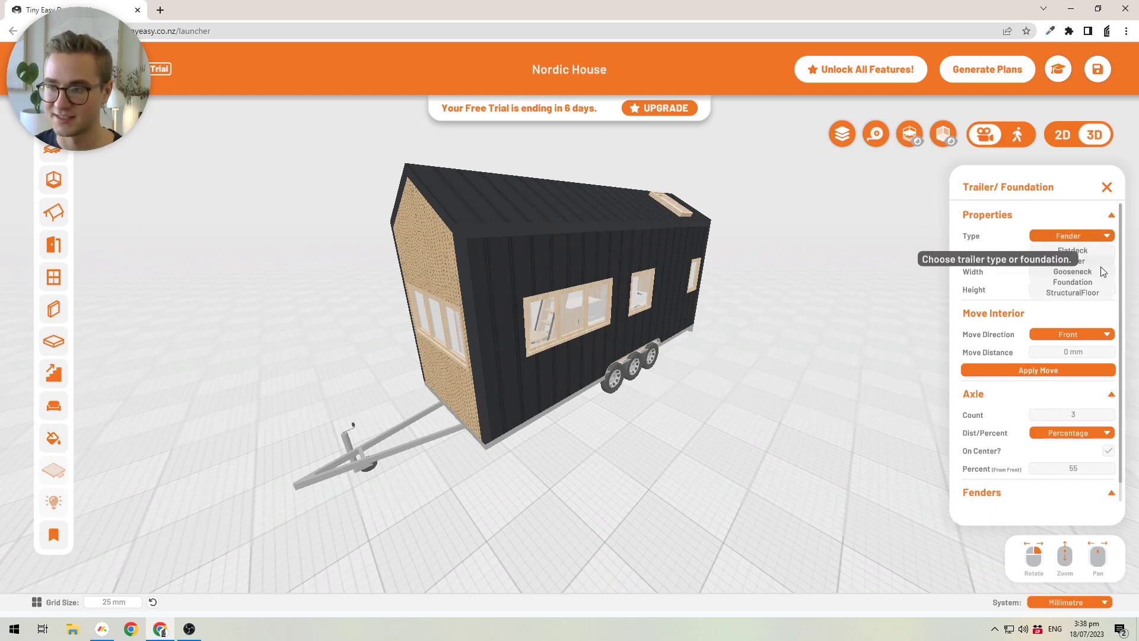
Set the trailer type to Gooseneck and orbit to view the front support legs.
left_click(1087, 272)
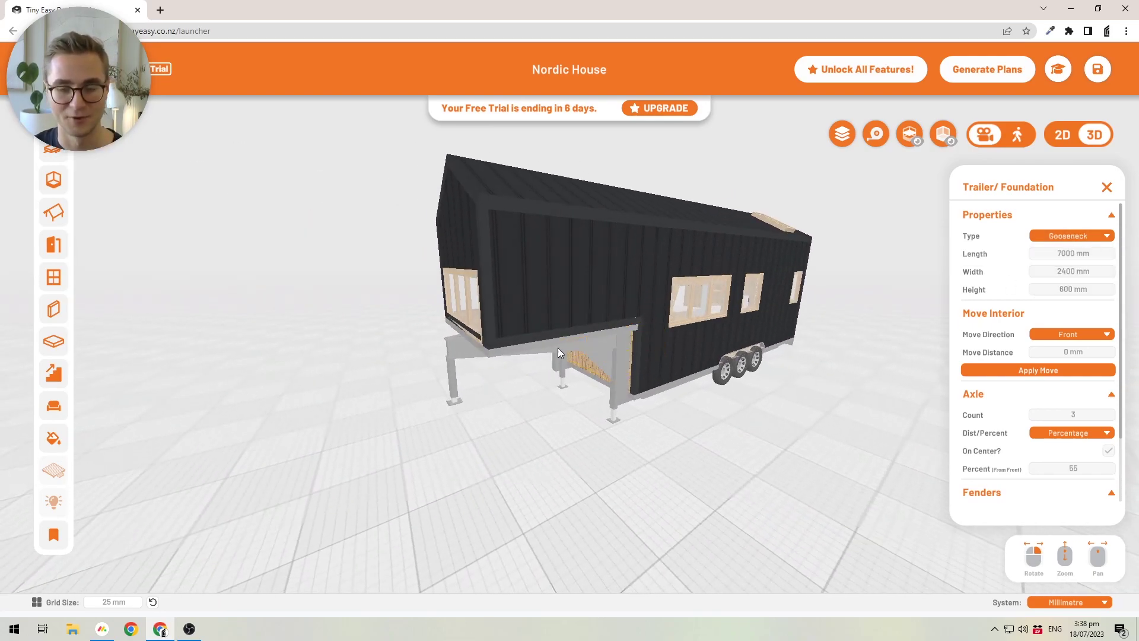
left_click_drag(481, 384, 563, 389)
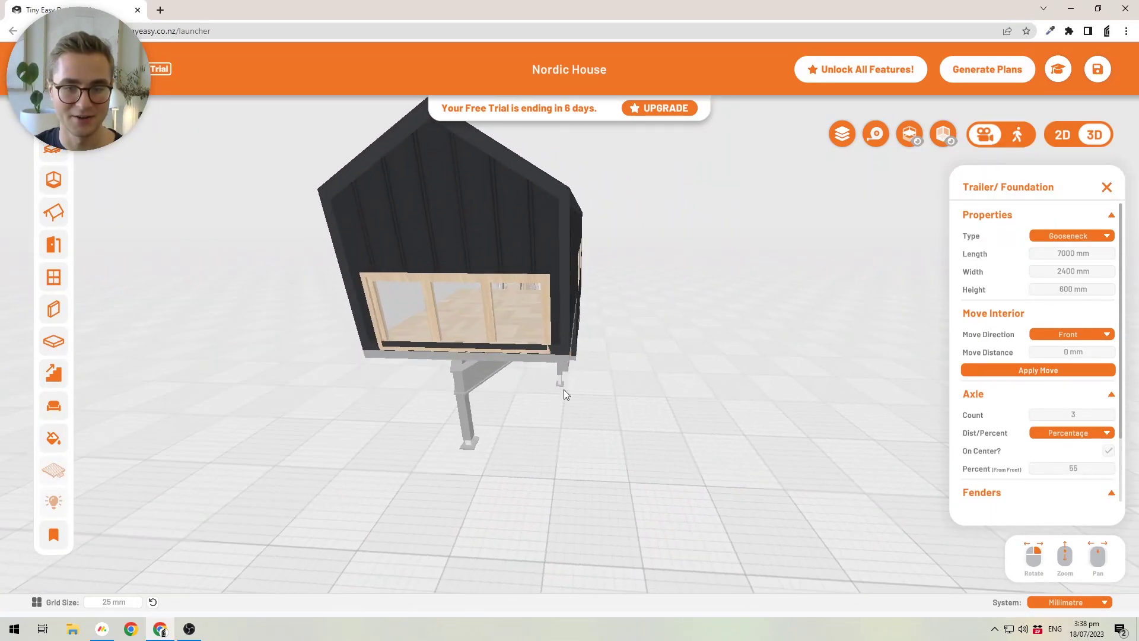
left_click(475, 319)
left_click_drag(381, 354, 483, 446)
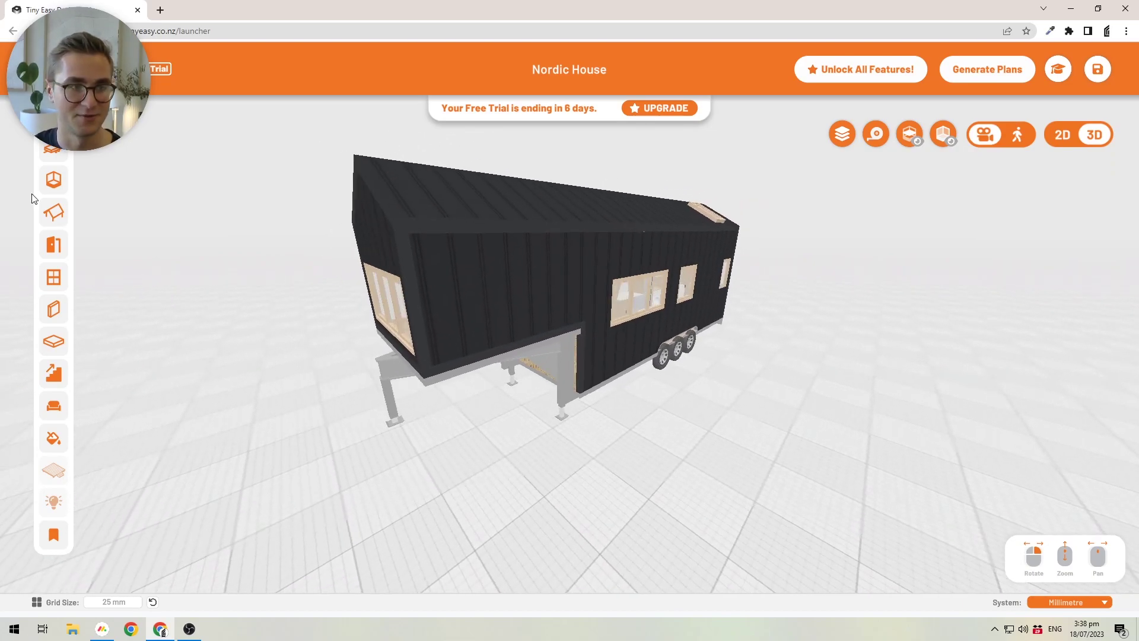
left_click(57, 152)
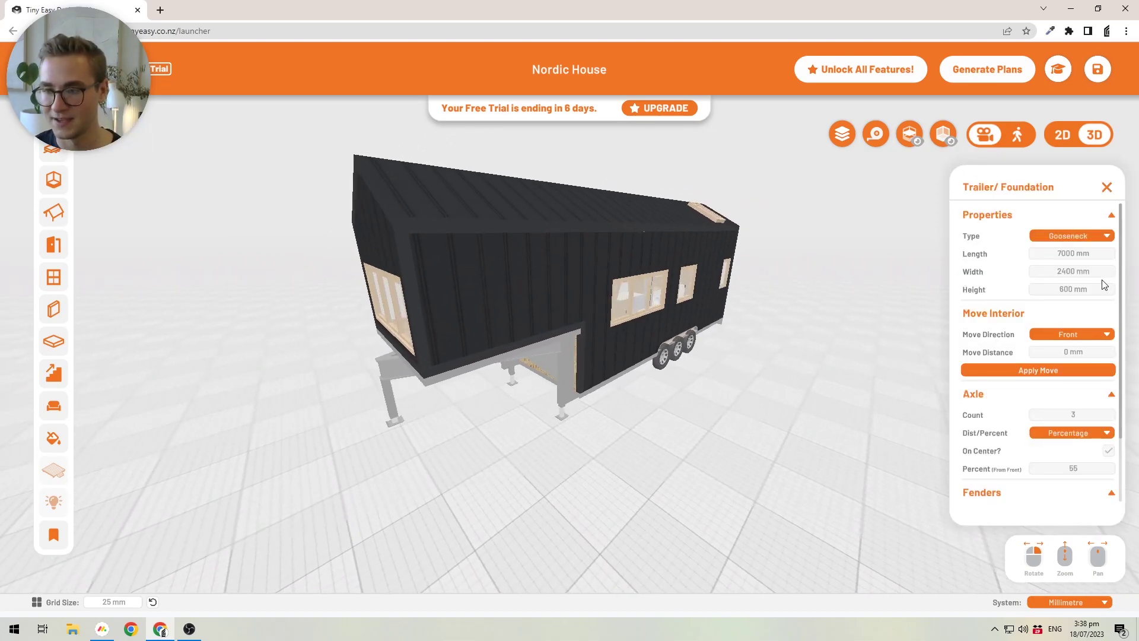
left_click(1048, 236)
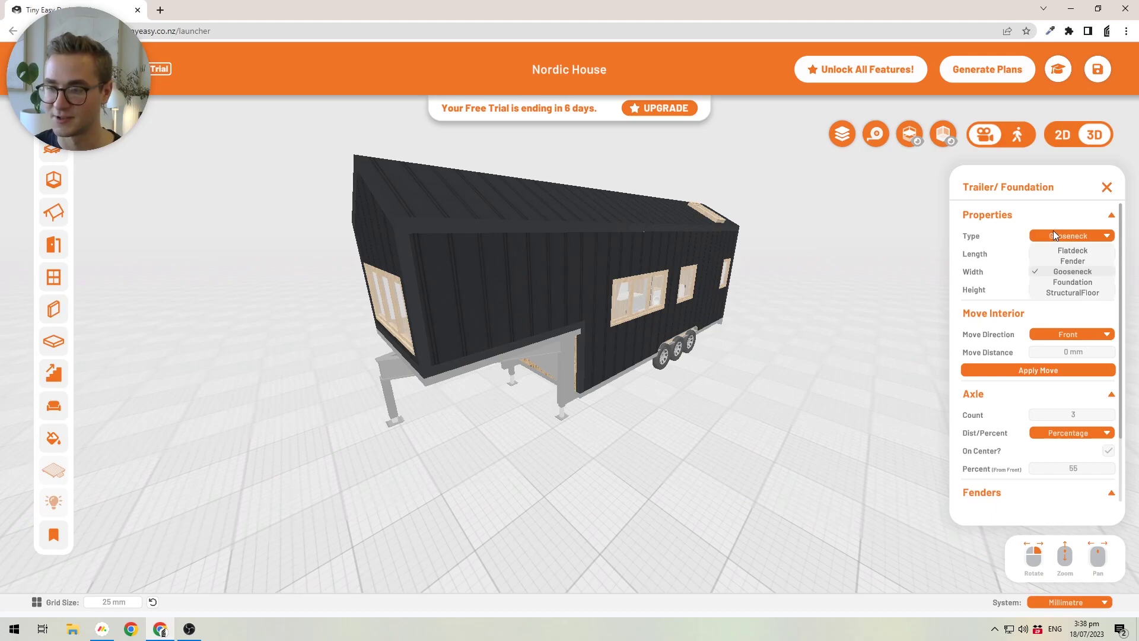
Set the type to Foundation and inspect the grey base from lower angles.
left_click(1073, 282)
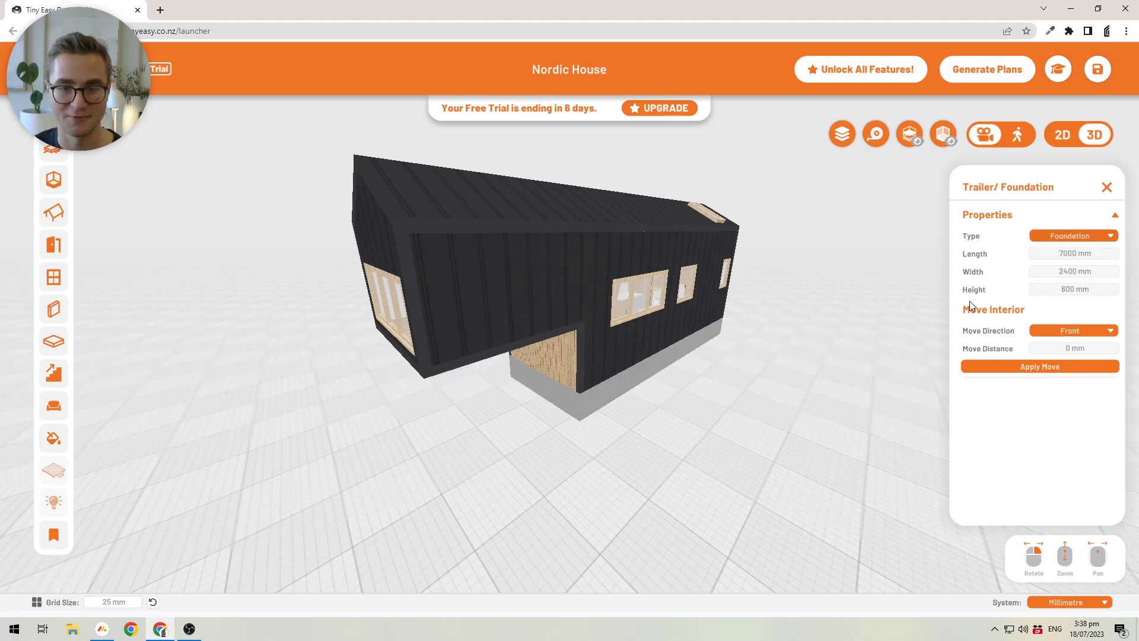
left_click_drag(394, 333, 380, 351)
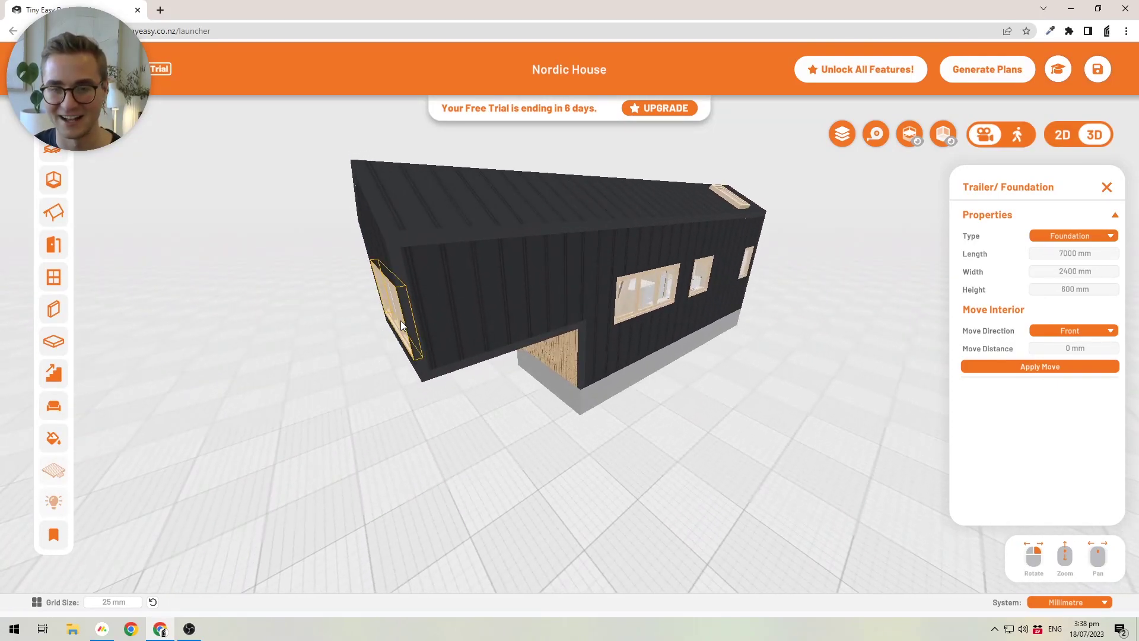
scroll(493, 318, "up", 5)
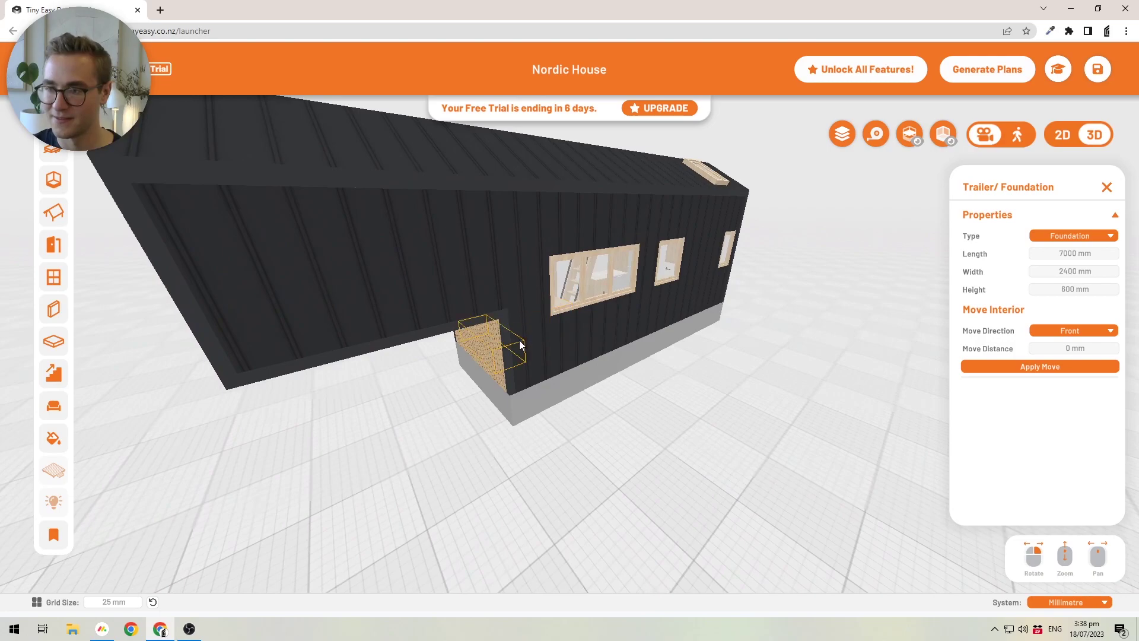
left_click_drag(485, 390, 716, 328)
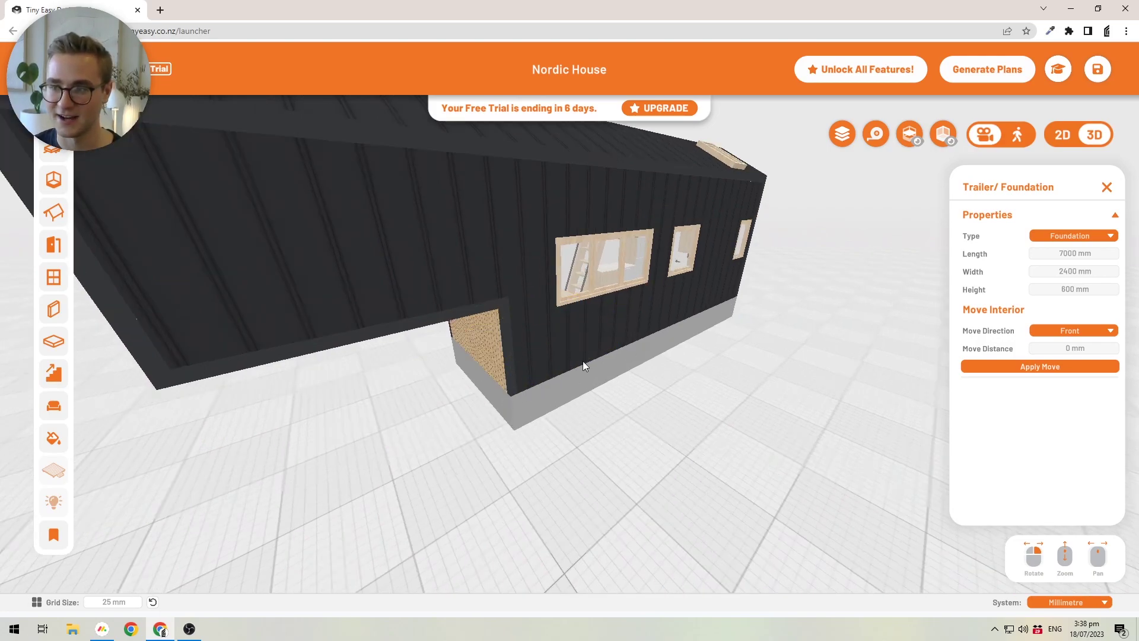
left_click_drag(565, 360, 540, 392)
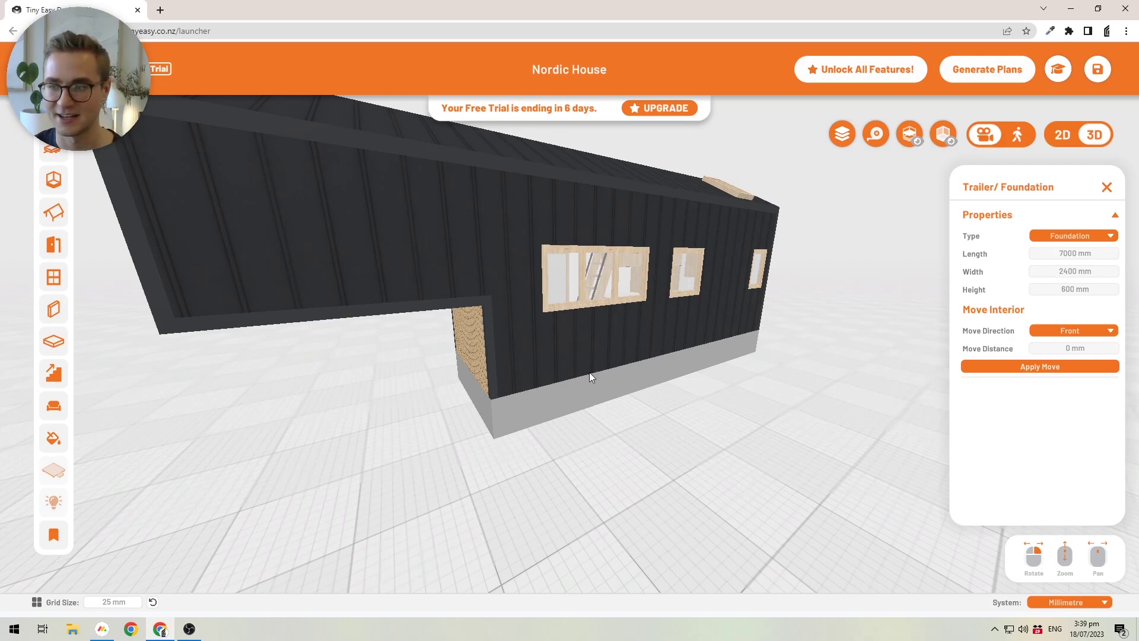
Set the base type to StructuralFloor, 7000 × 2400 × 600 mm, with no foundation block.
left_click(1071, 236)
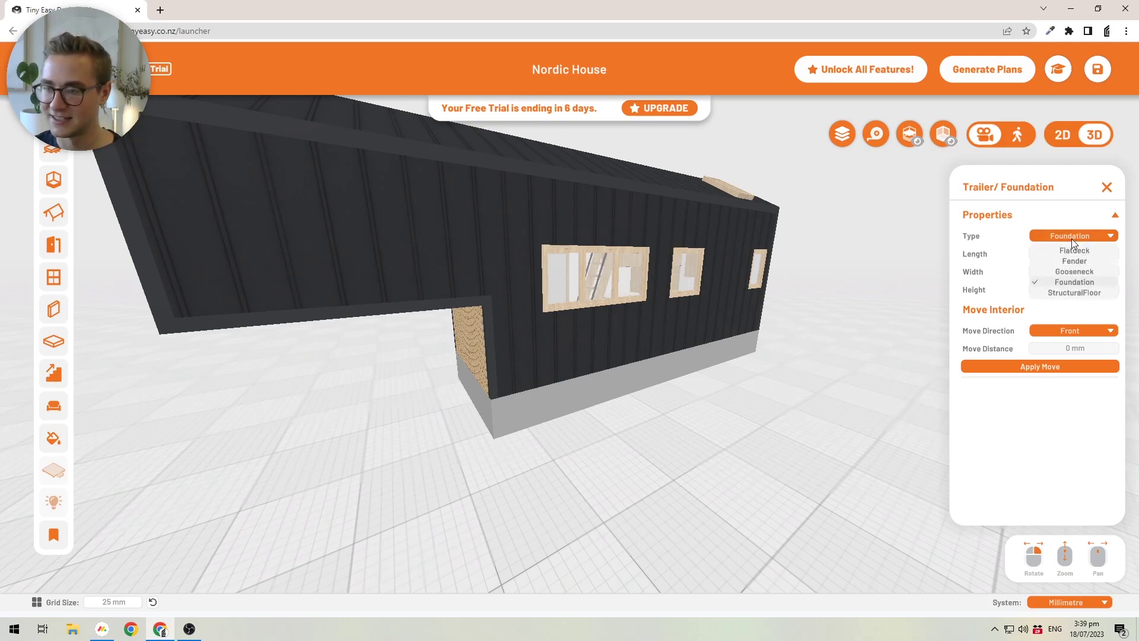
left_click(1055, 296)
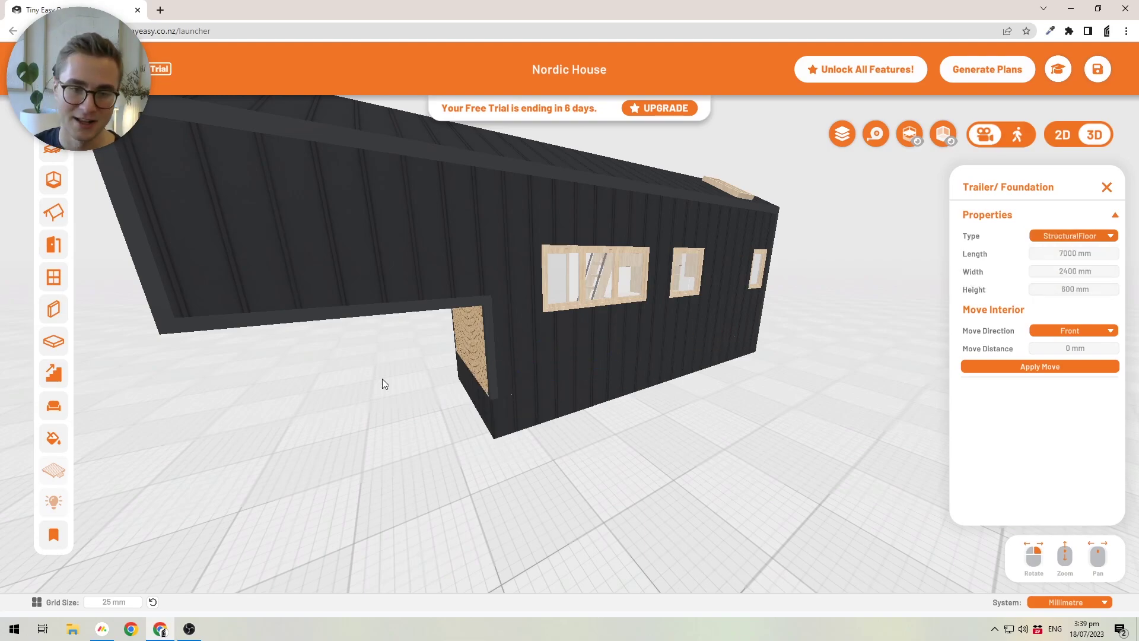
left_click_drag(694, 394, 615, 408)
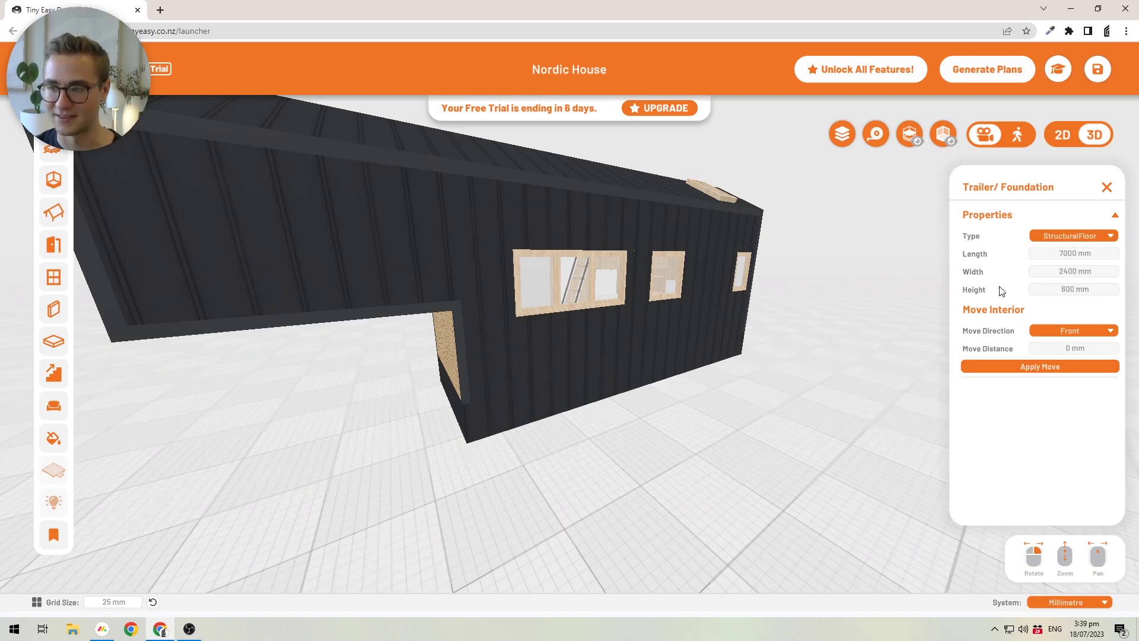
left_click(1083, 236)
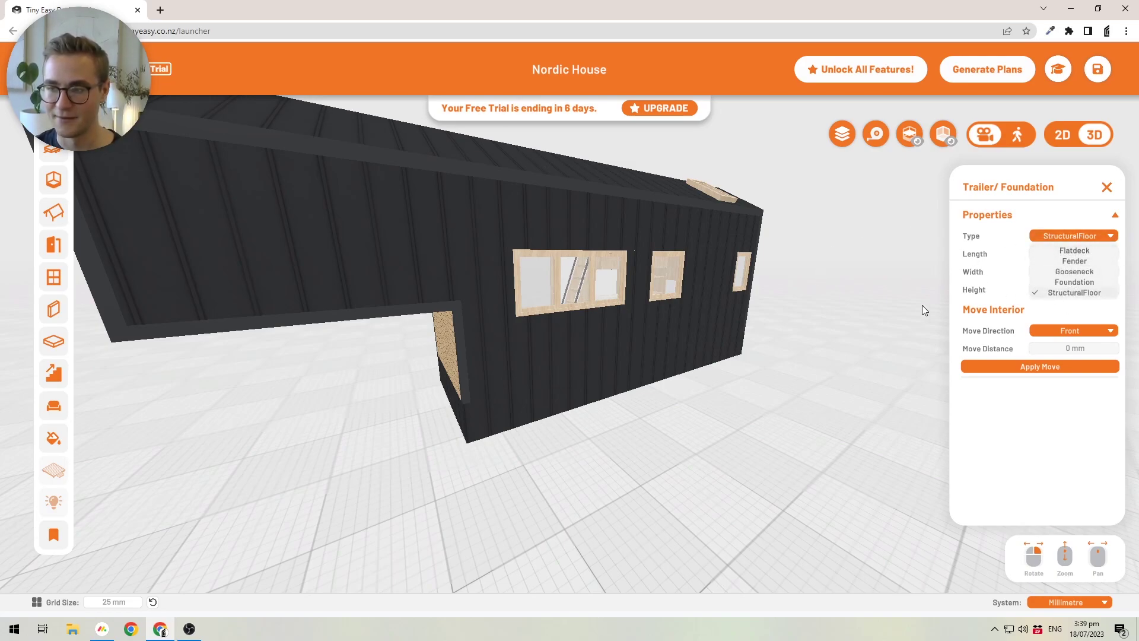
Return to a Flatdeck trailer and restore the gabled timber front end in Shell Settings.
left_click(1074, 250)
left_click_drag(719, 409, 778, 417)
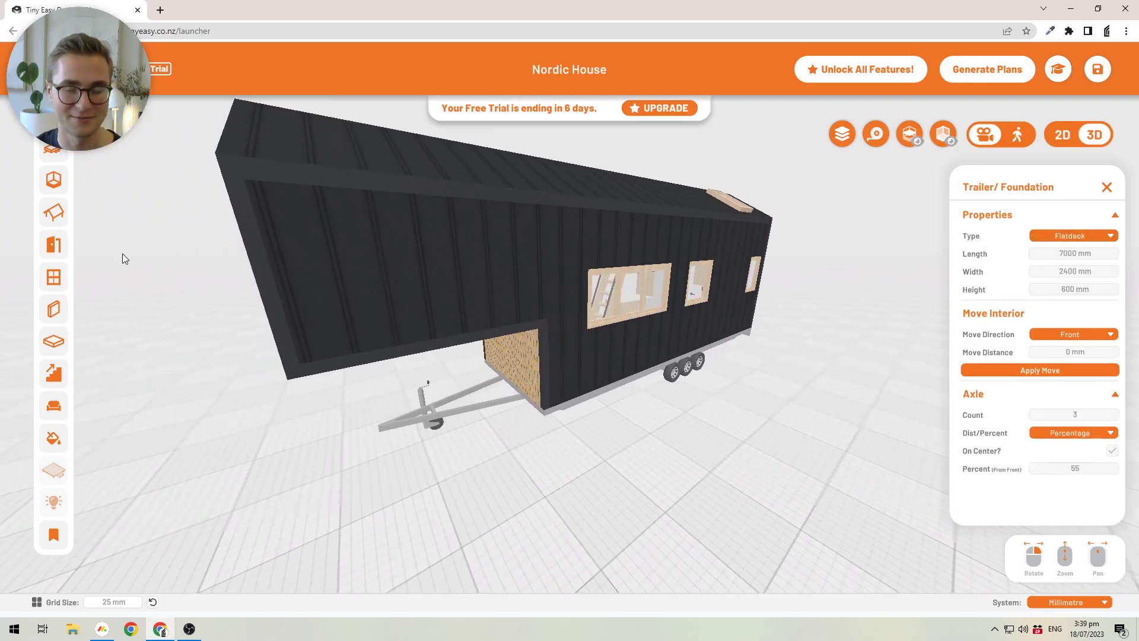
left_click(54, 179)
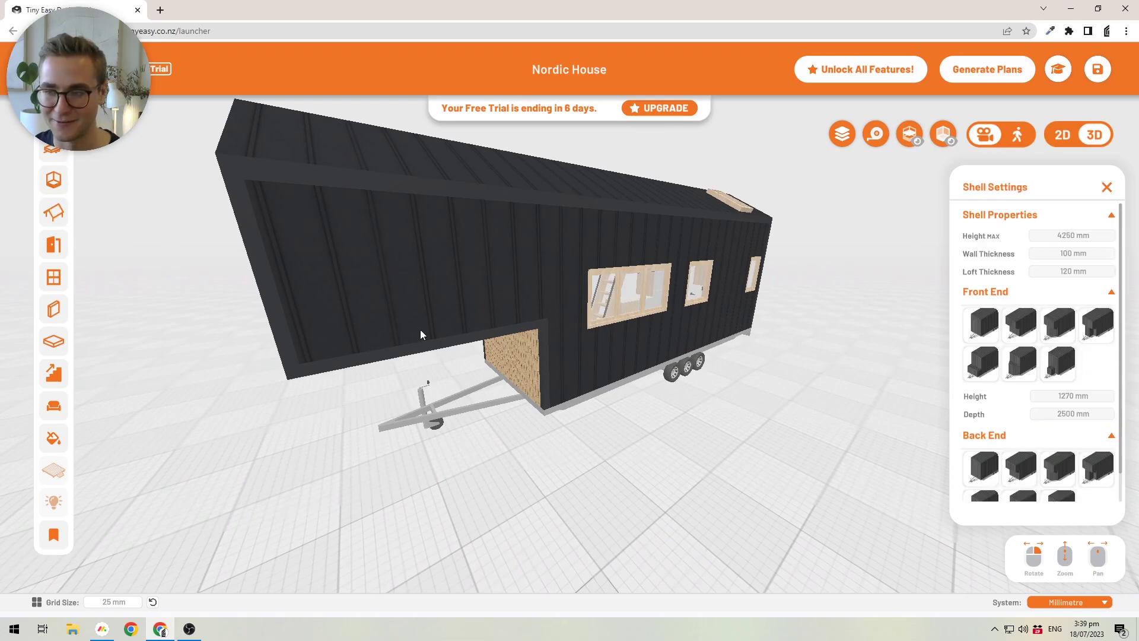
left_click(984, 328)
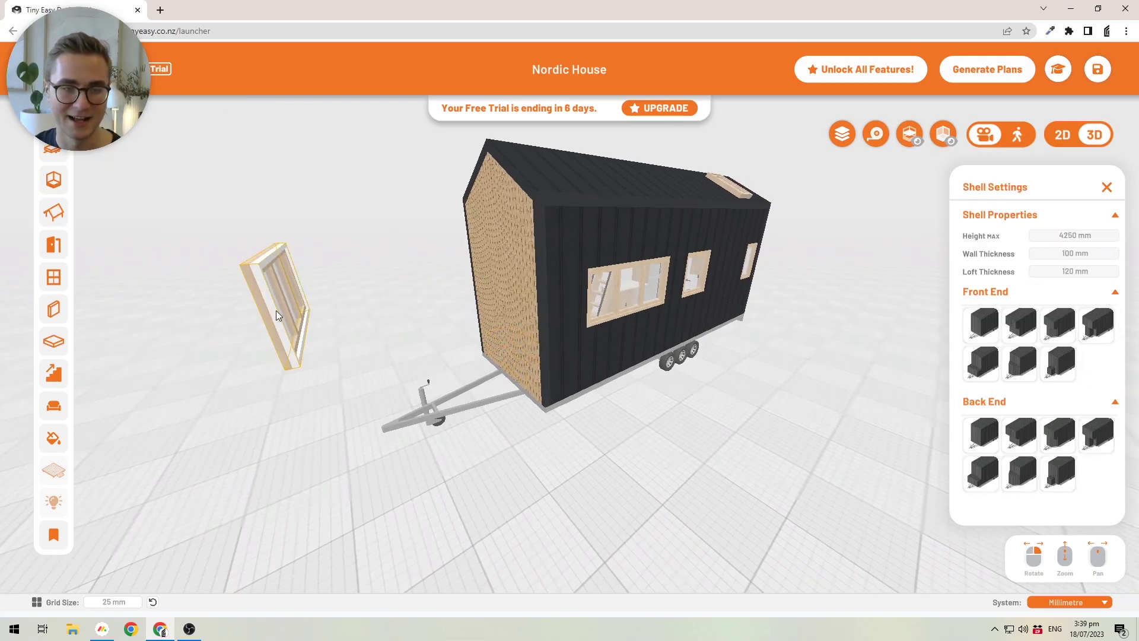
Delete the stray floating window from the model.
left_click(512, 247)
left_click(614, 133)
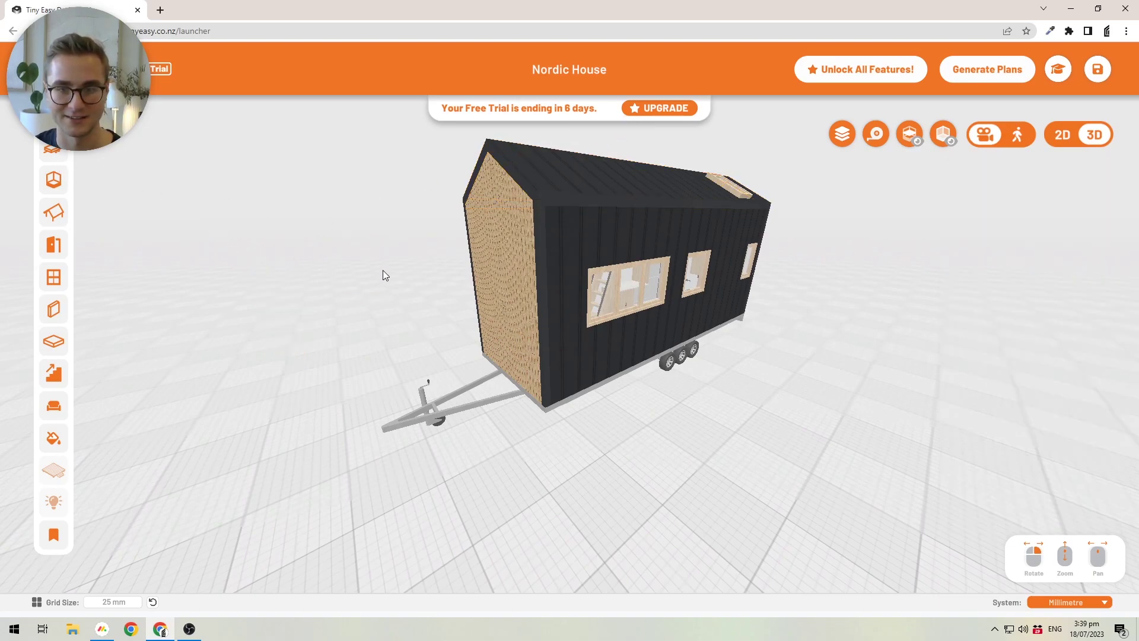
left_click(53, 179)
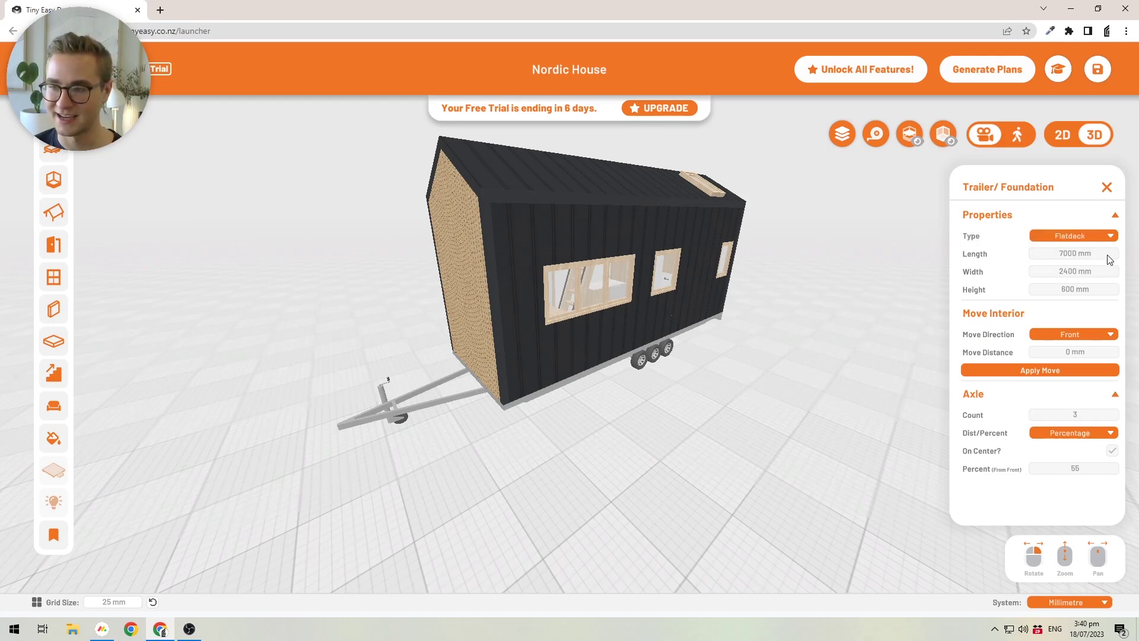
Lengthen the trailer to 8000 mm and switch the measurement system to Fractional.
left_click(1083, 257)
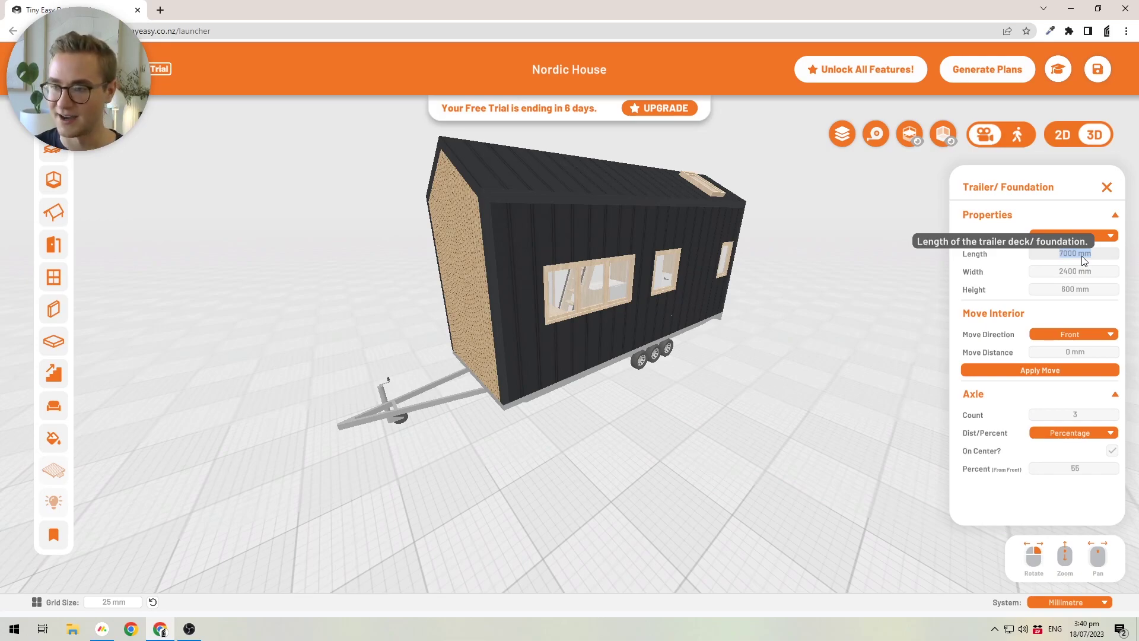
type("8000")
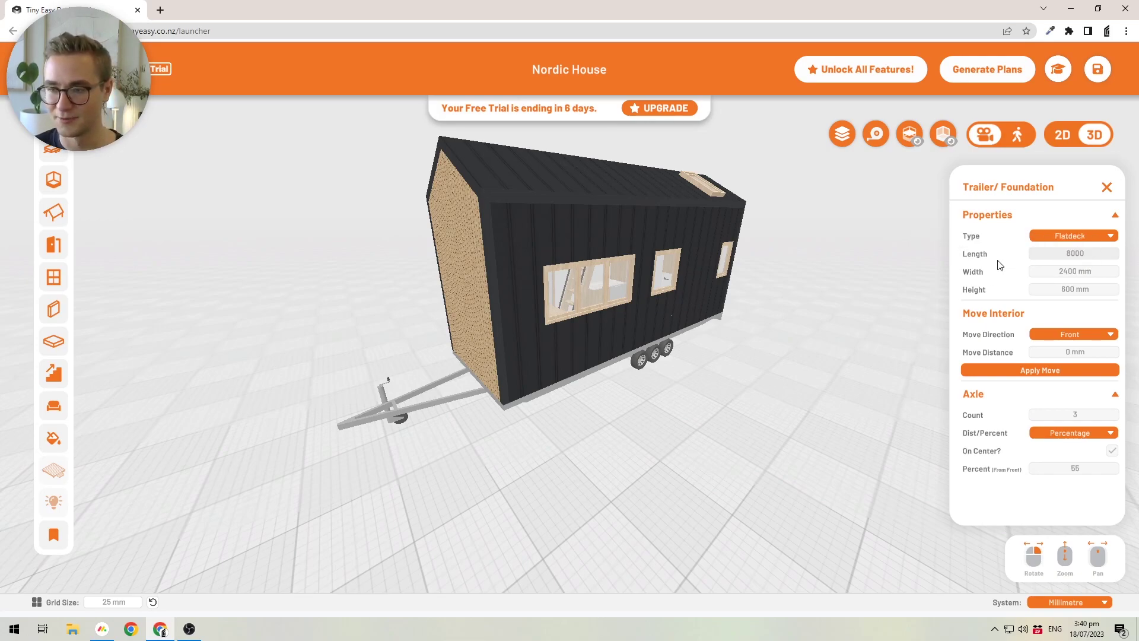
key("Return")
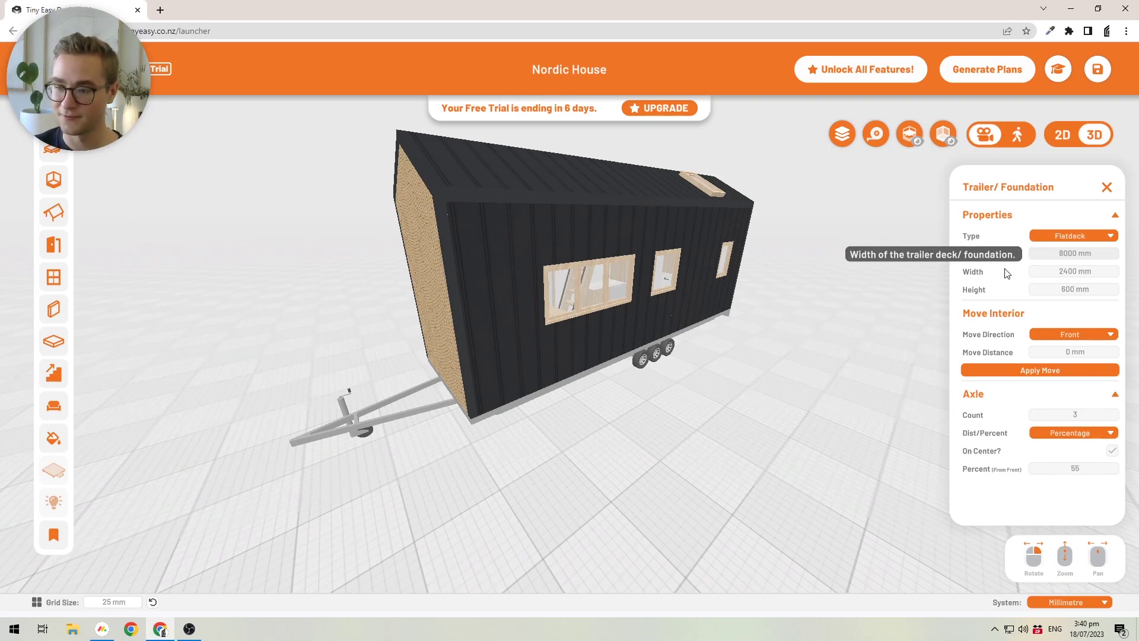
left_click(1060, 602)
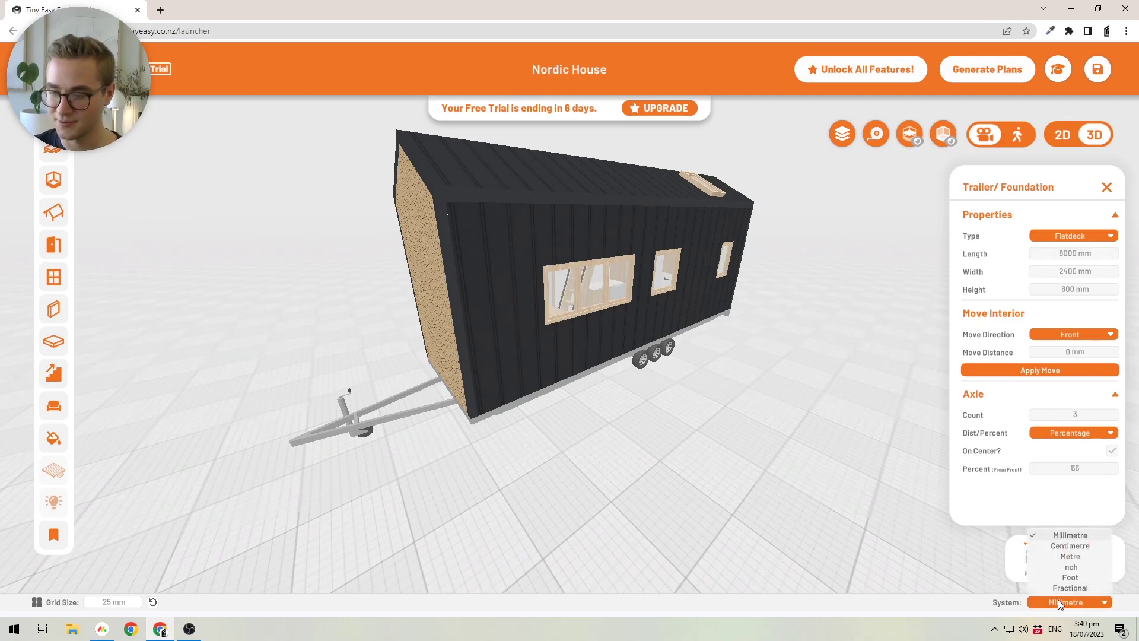
left_click(1060, 588)
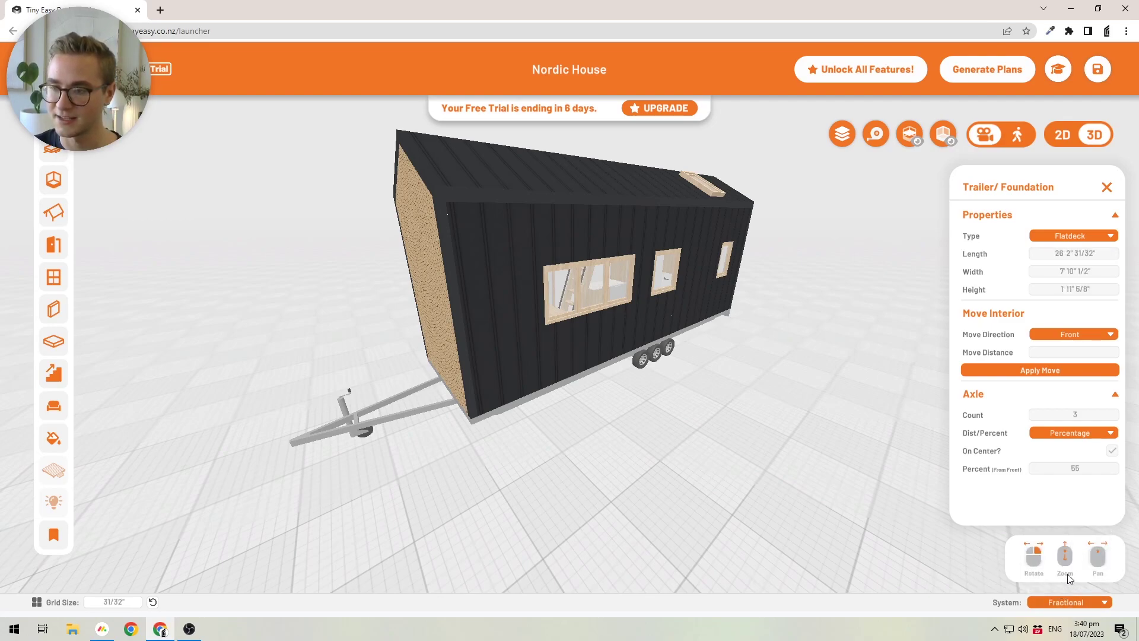
Enter a trailer length of 26' 6" 1/4", then start re-entering it as 26'.
left_click(1060, 255)
type("26")
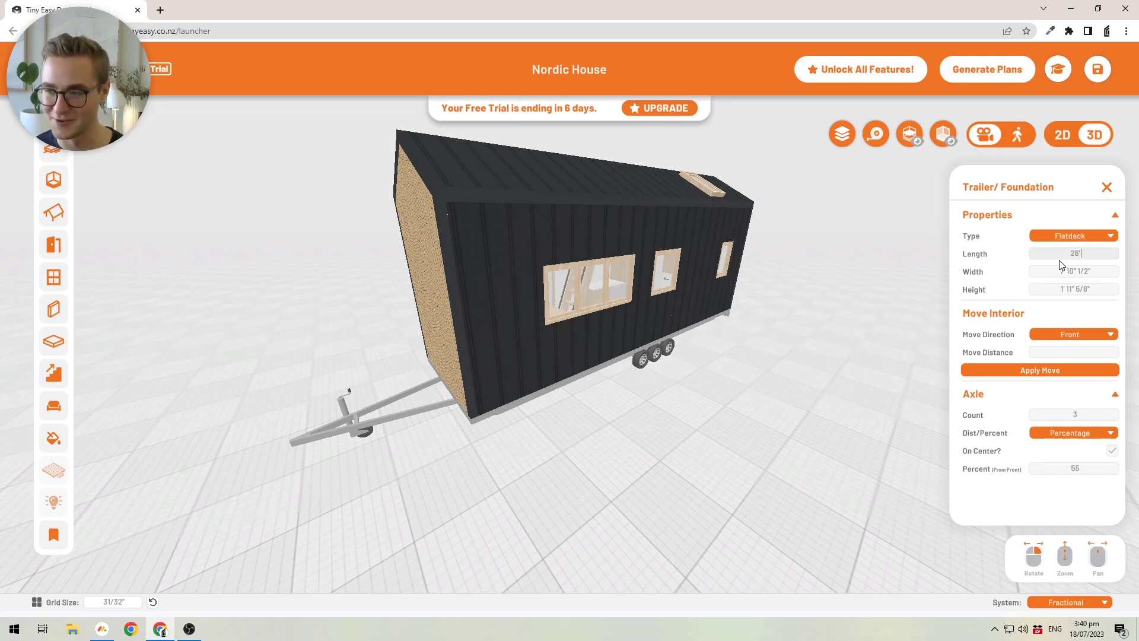
type("6")
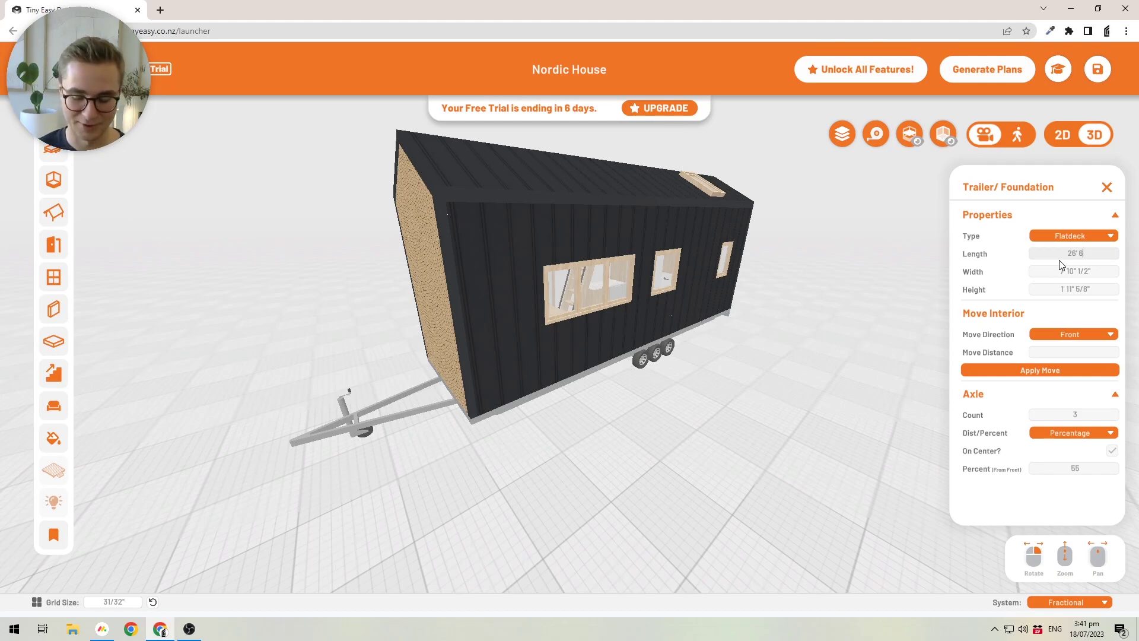
type("\"")
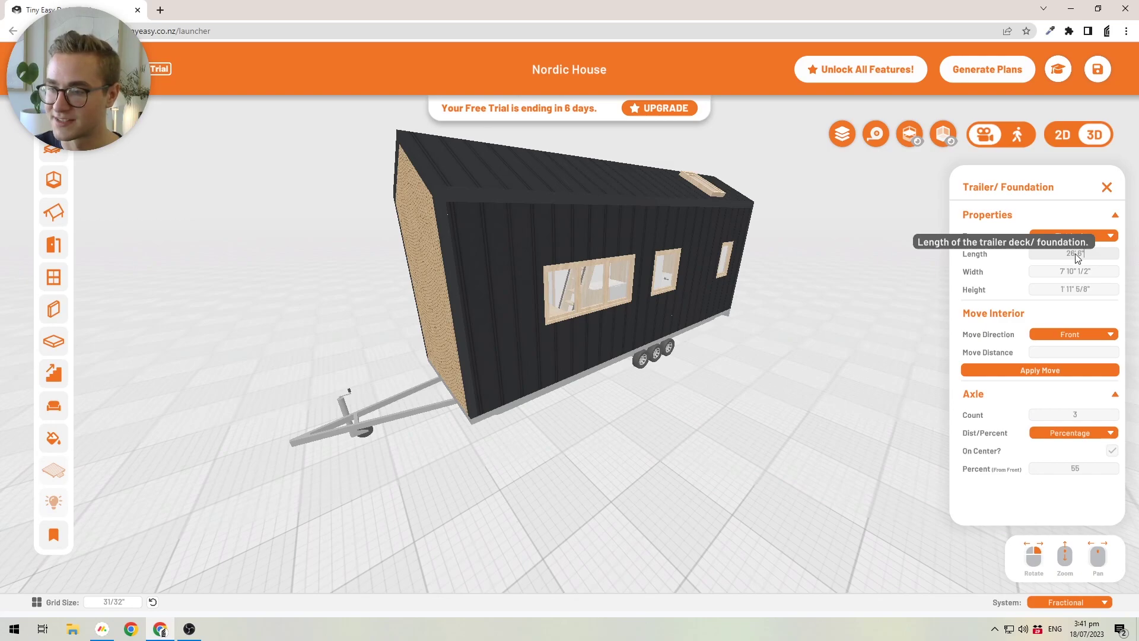
left_click(1074, 254)
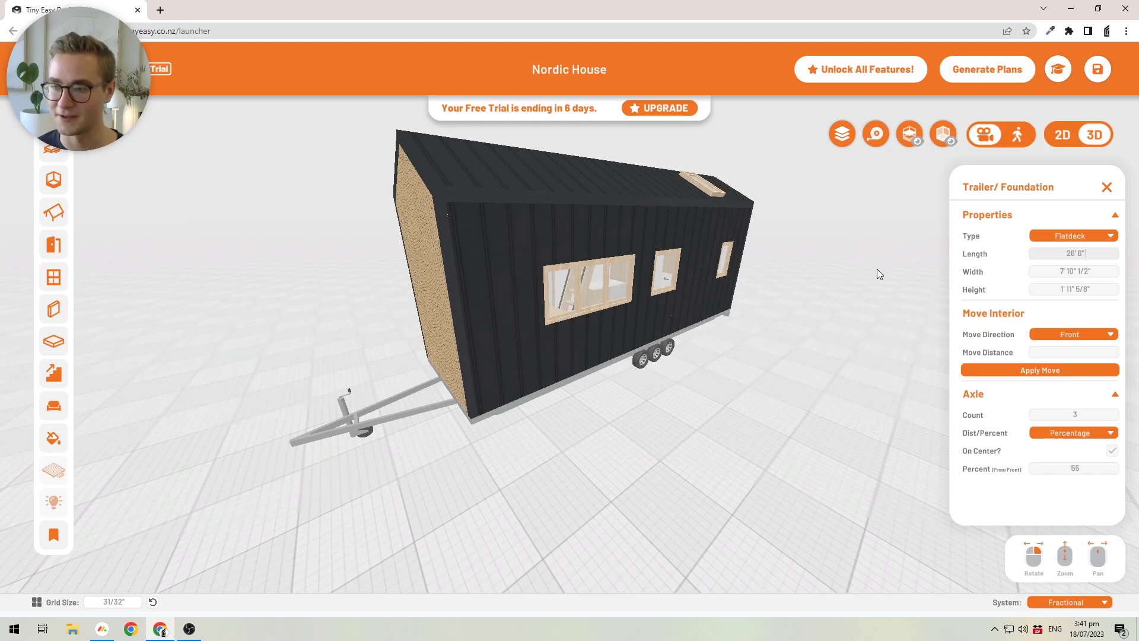
type("1")
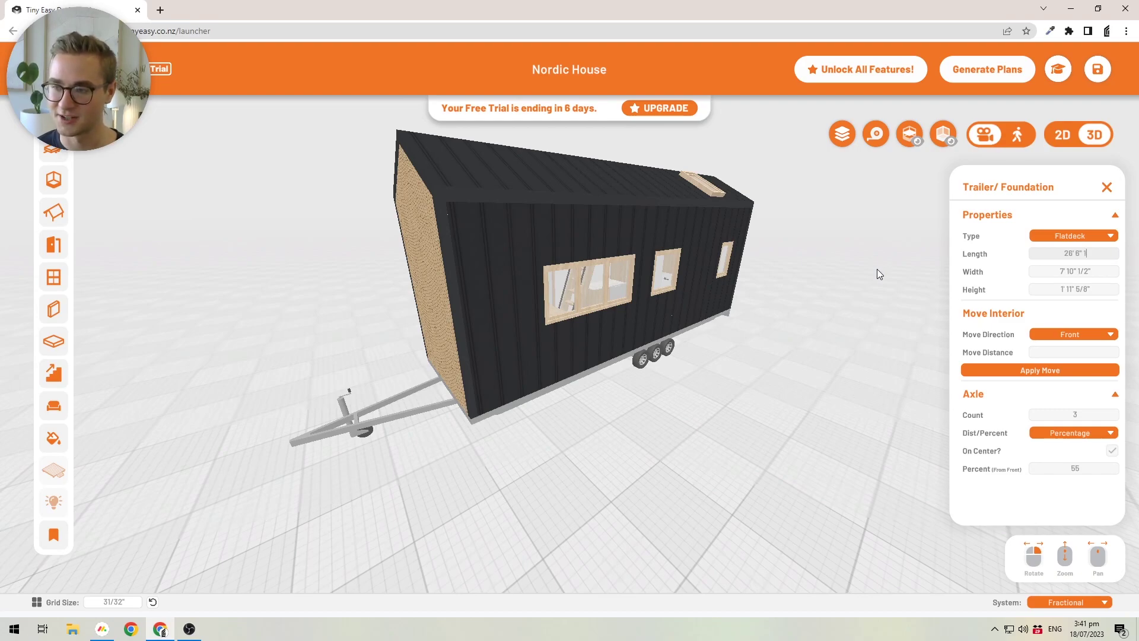
type("/")
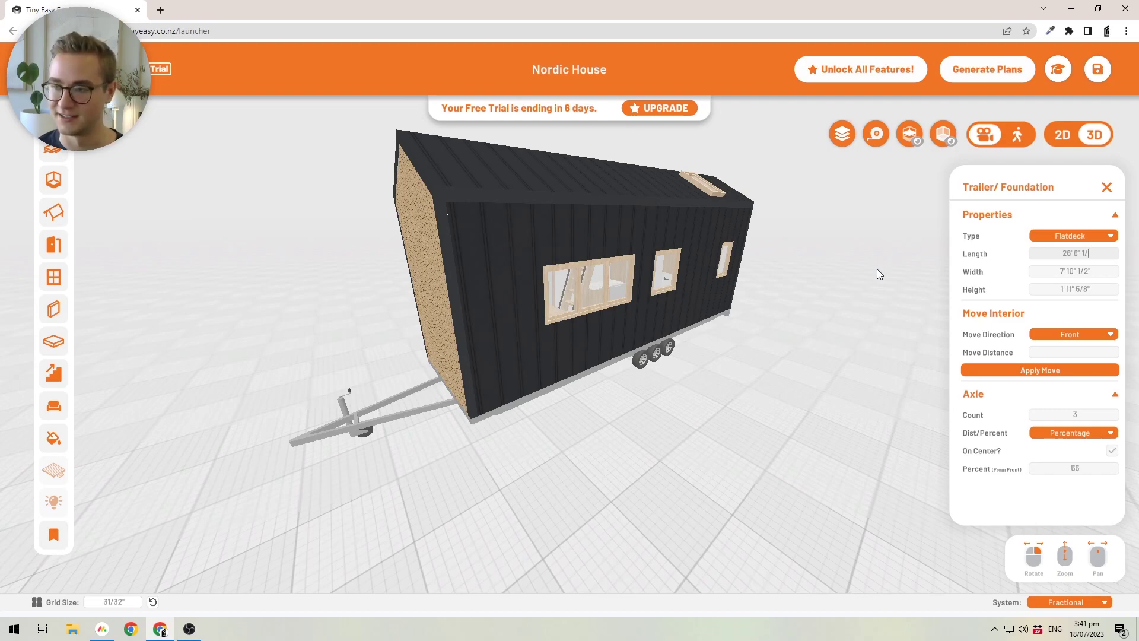
type("4")
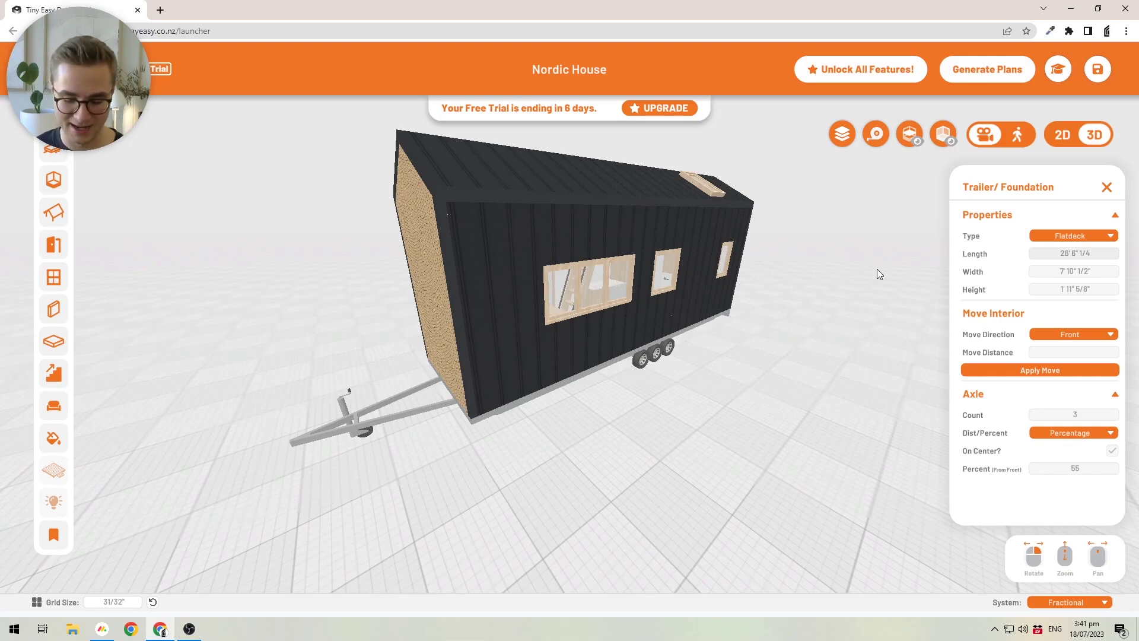
type("\"")
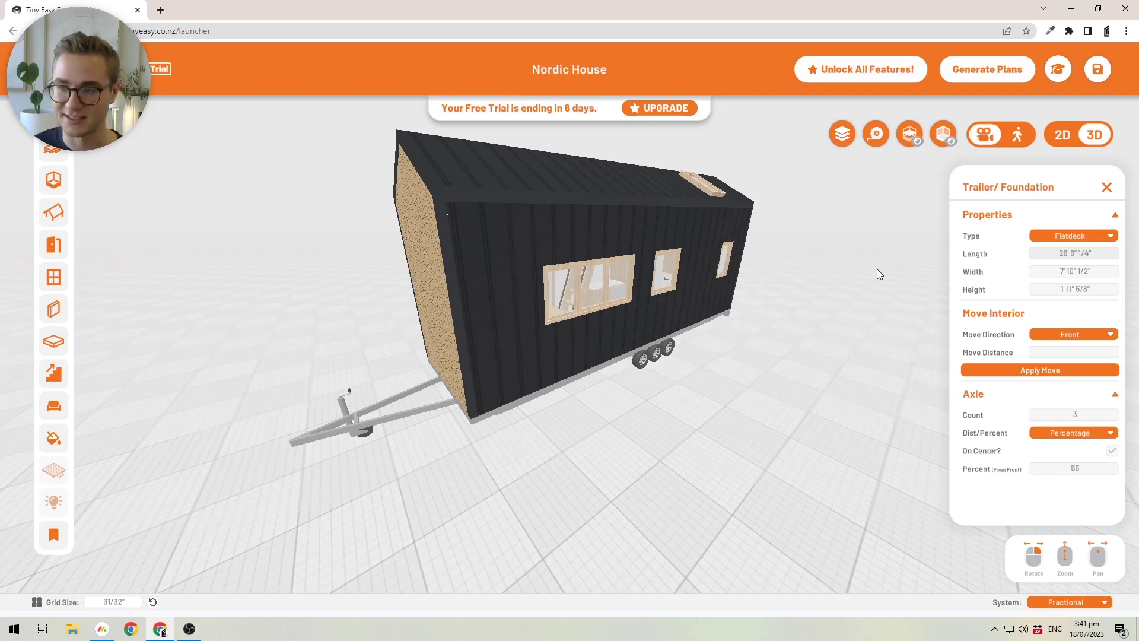
key("Return")
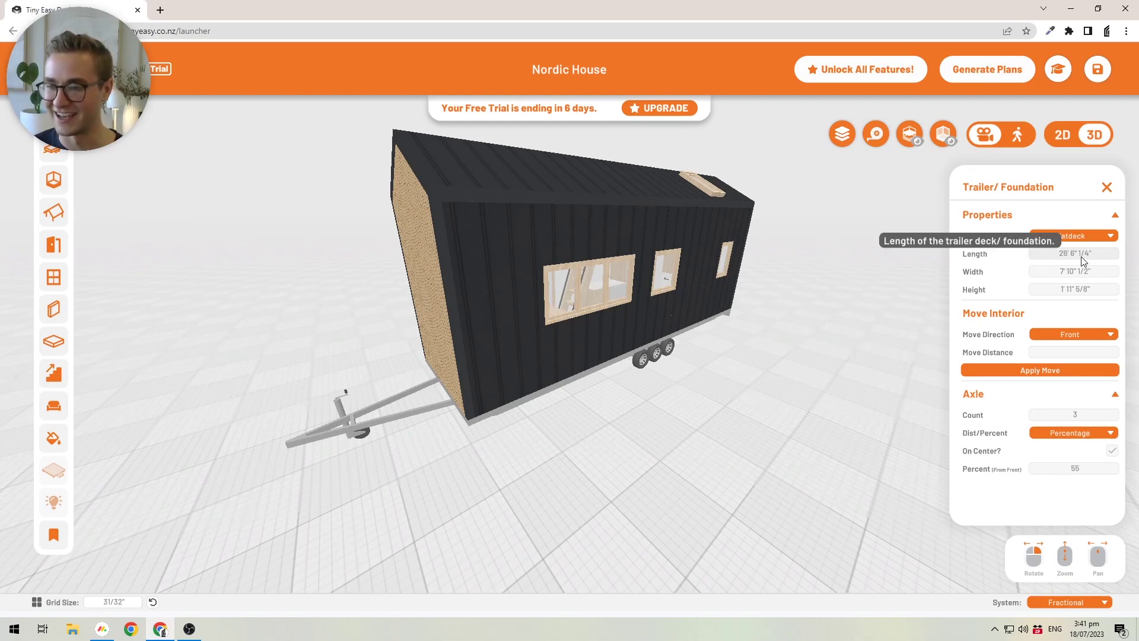
left_click(1037, 254)
type("26")
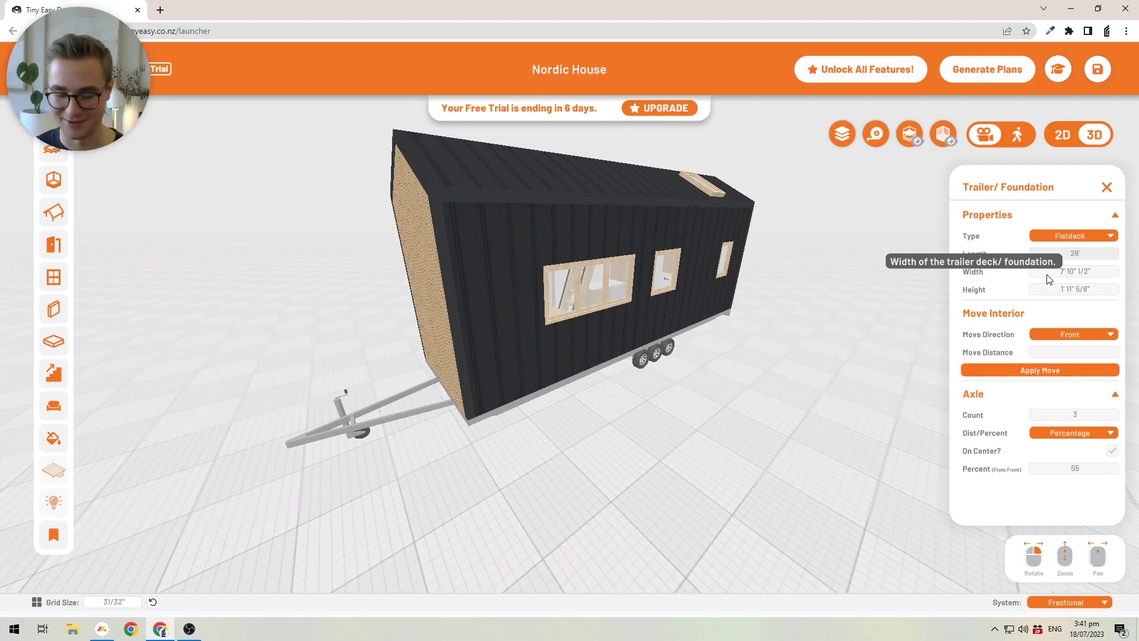
type("'")
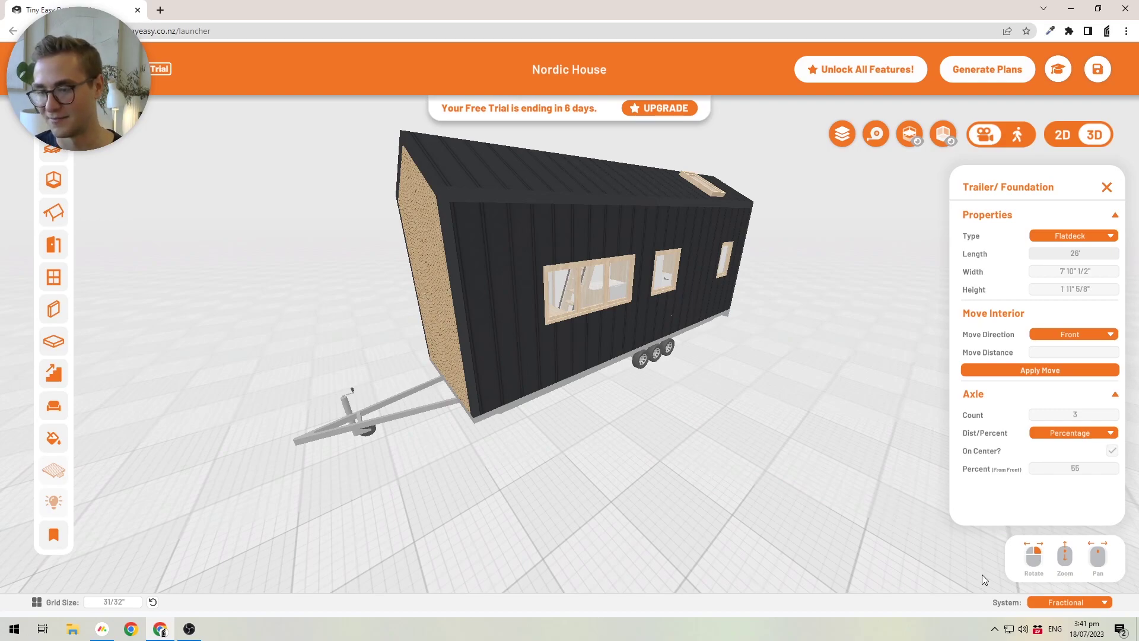
Switch the measurement system back to Millimetre and set the trailer length to 8000 mm.
left_click(1063, 602)
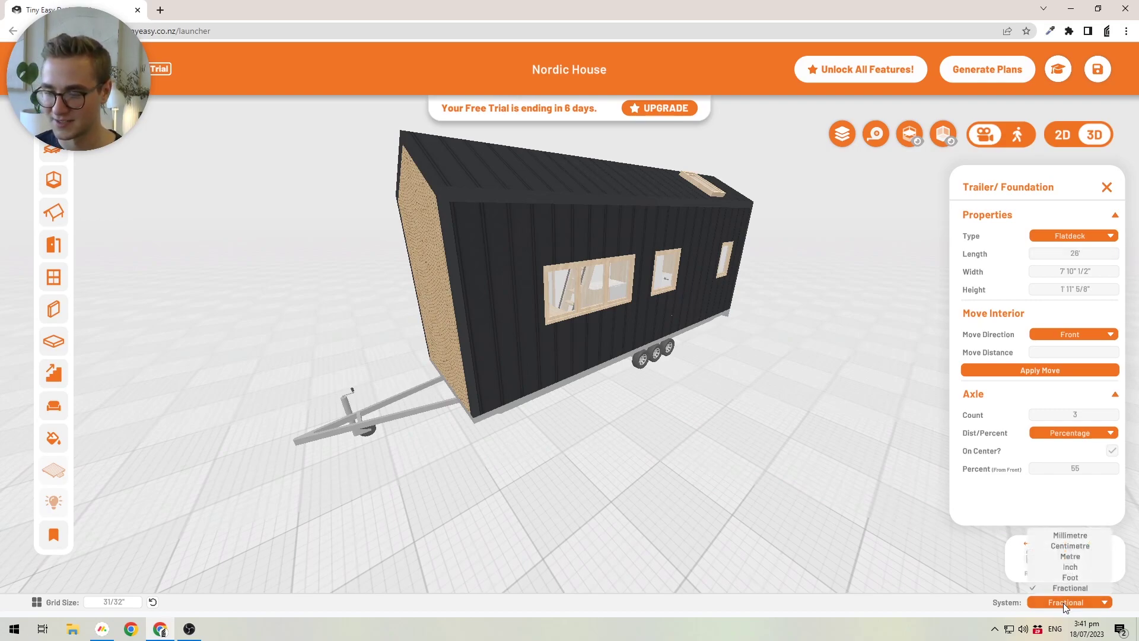
left_click(1069, 535)
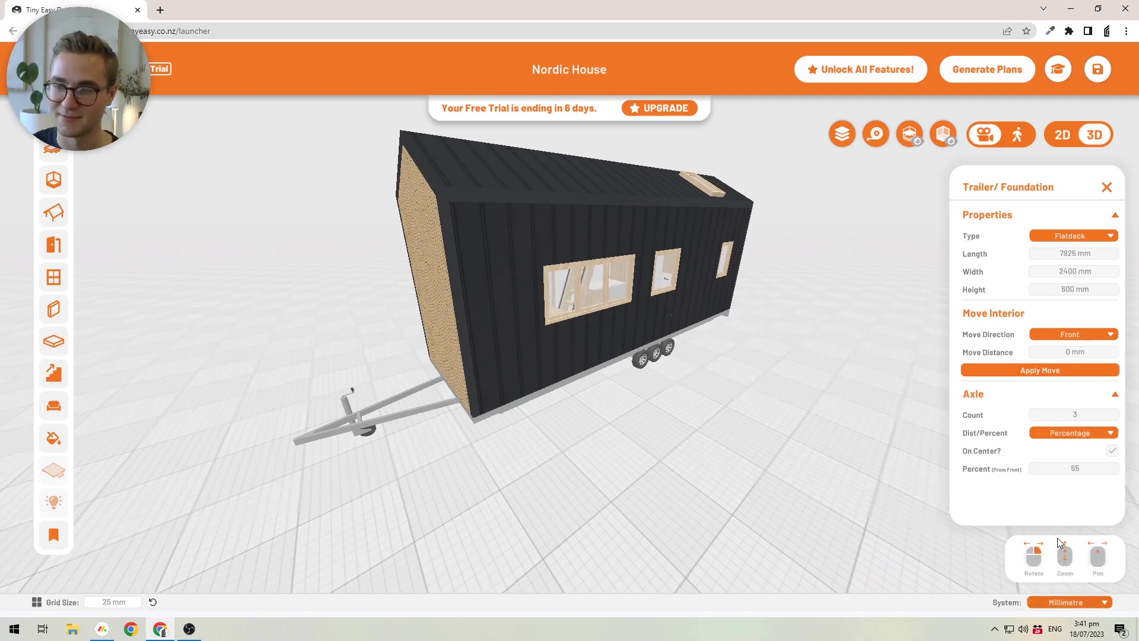
left_click(1069, 253)
type("8000")
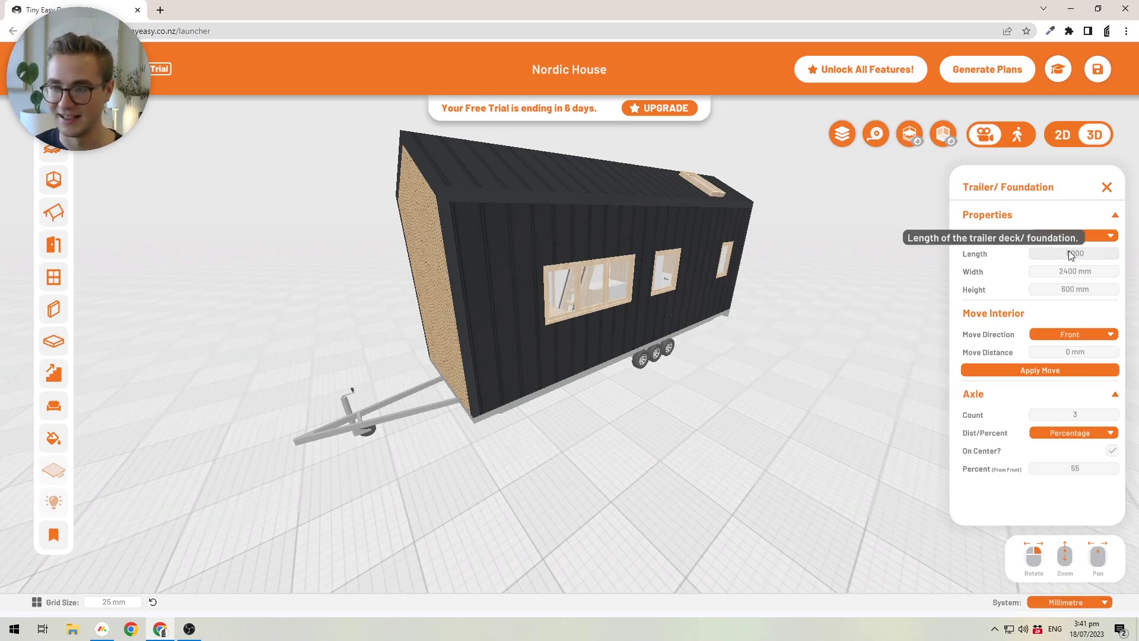
key("Return")
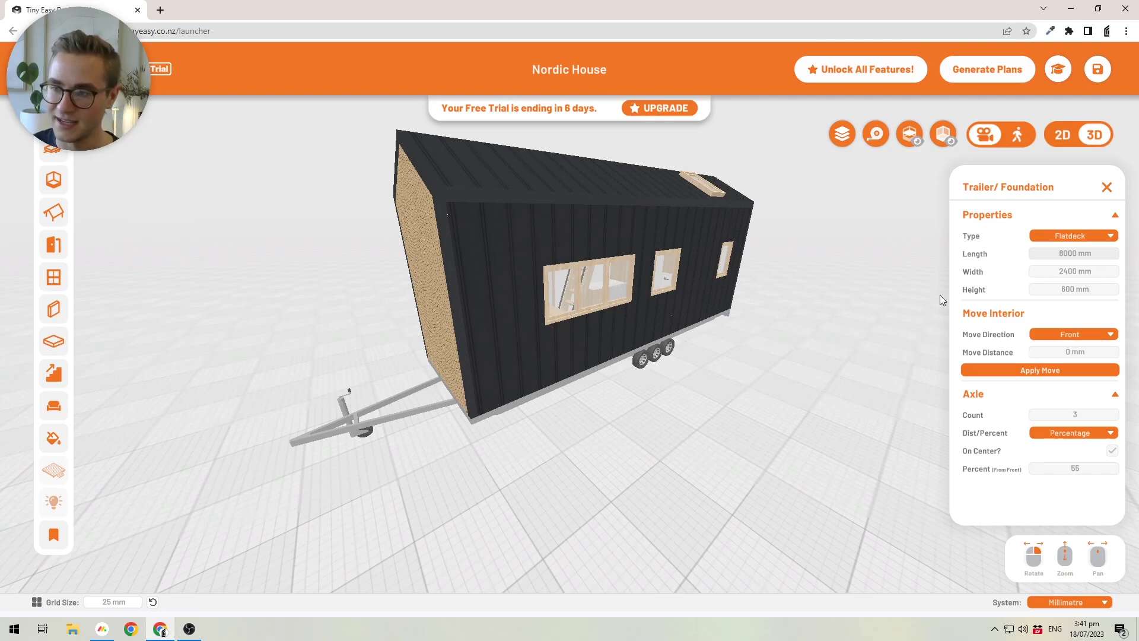
left_click_drag(867, 318, 728, 374)
Try a 3000 mm trailer width, then set it back to 2400 mm.
left_click(1072, 271)
type("3000")
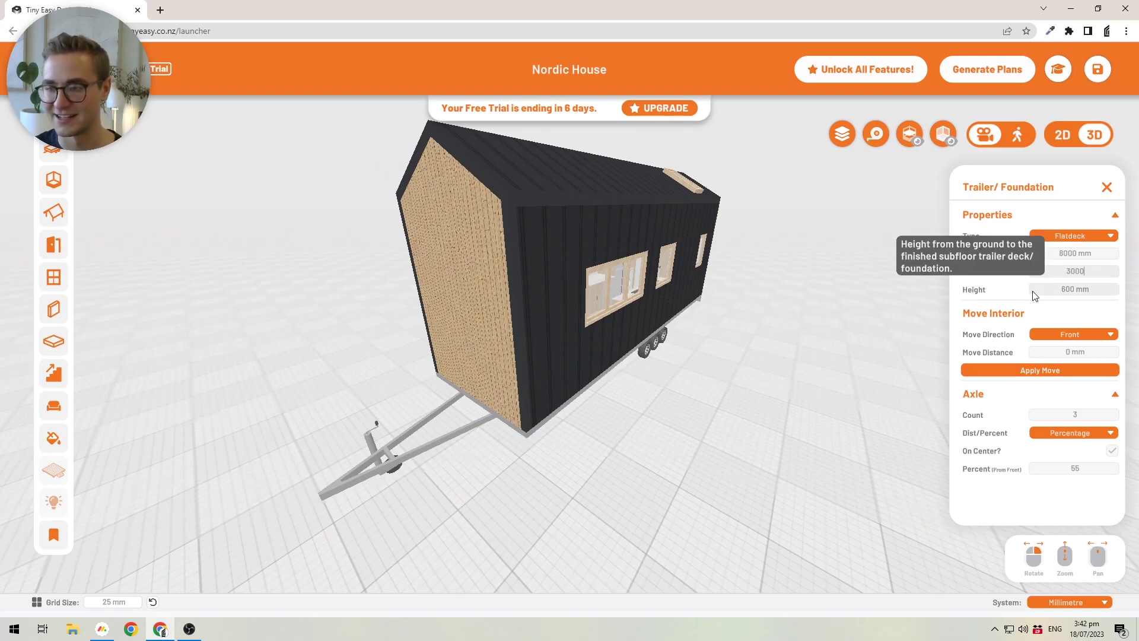
left_click(807, 283)
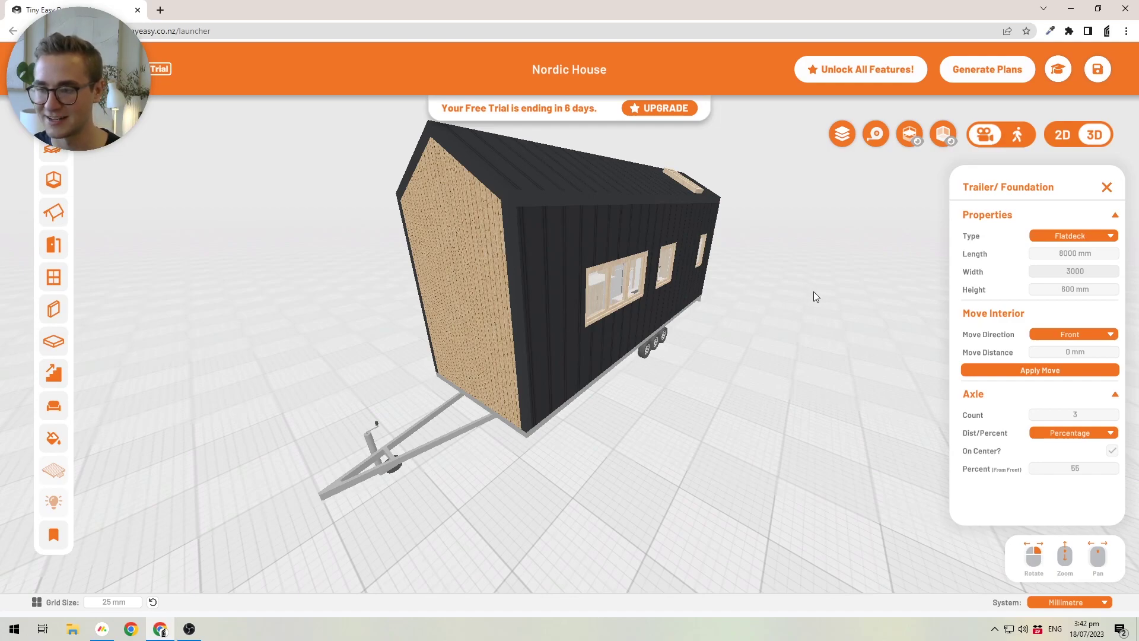
key("Return")
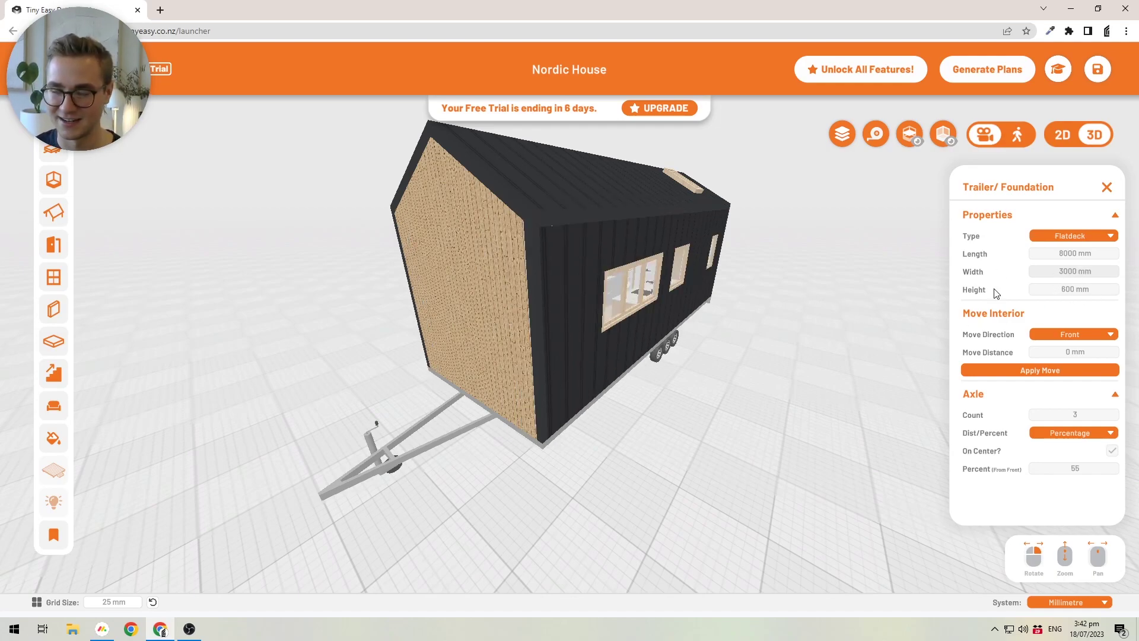
left_click(1067, 272)
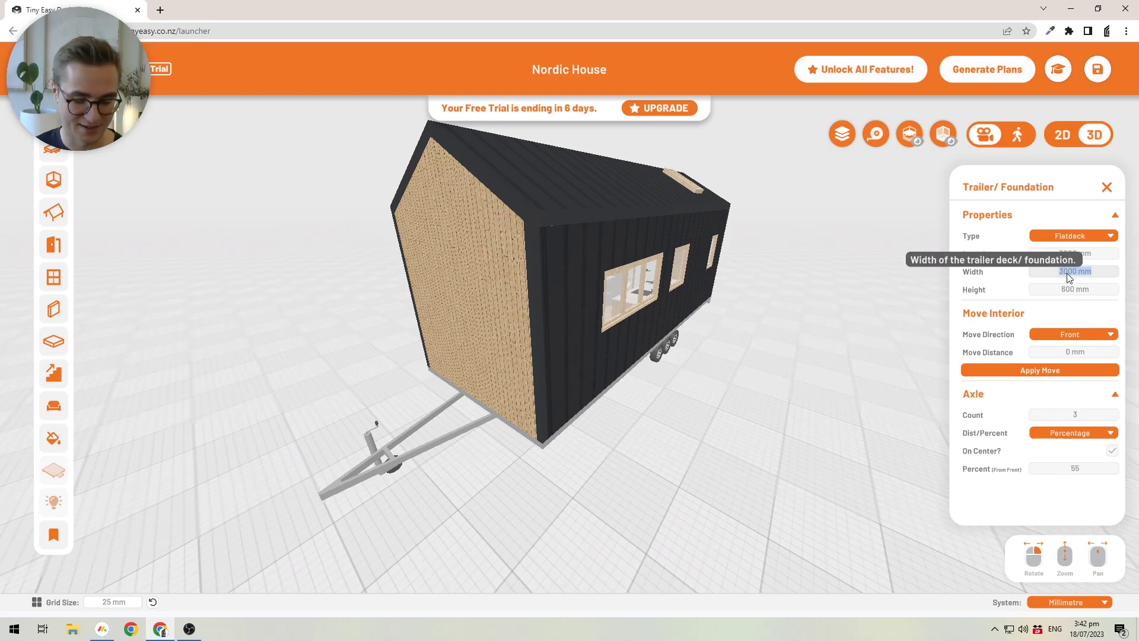
type("2400")
key("Return")
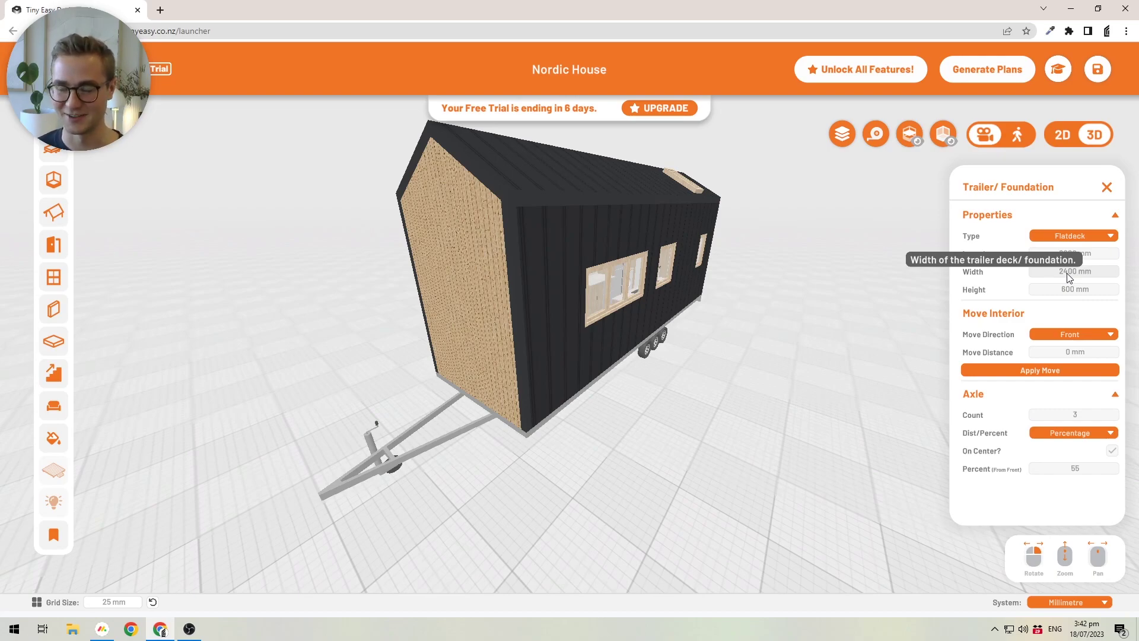
left_click_drag(835, 347, 943, 315)
Try a 700 mm Flatdeck trailer height and view the trailer side-on.
left_click(1075, 290)
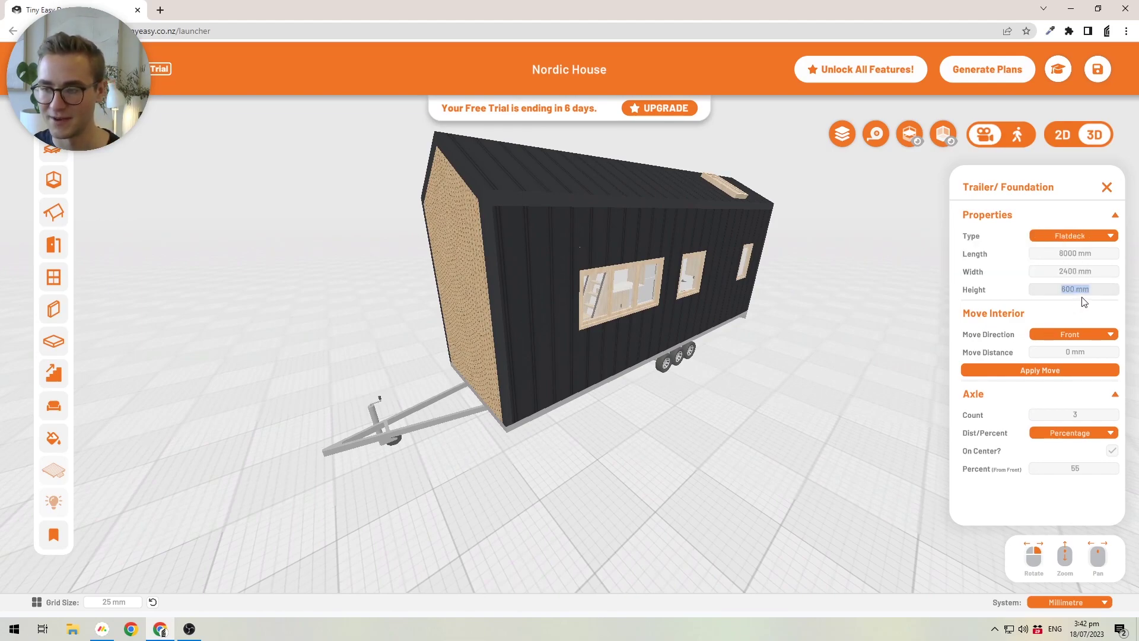
type("700")
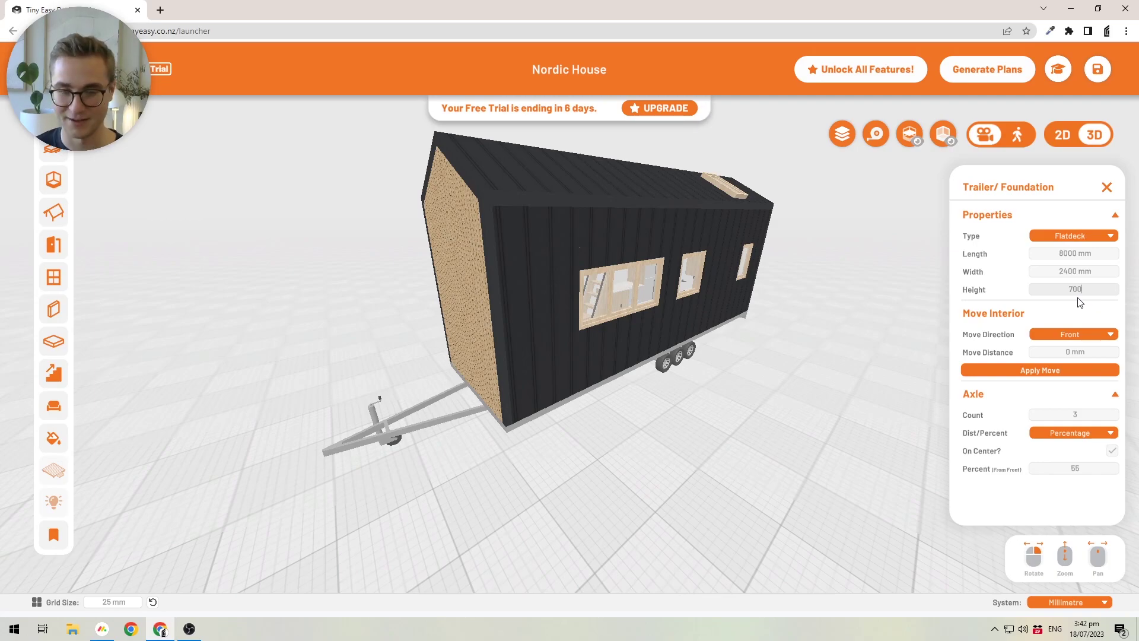
key("Return")
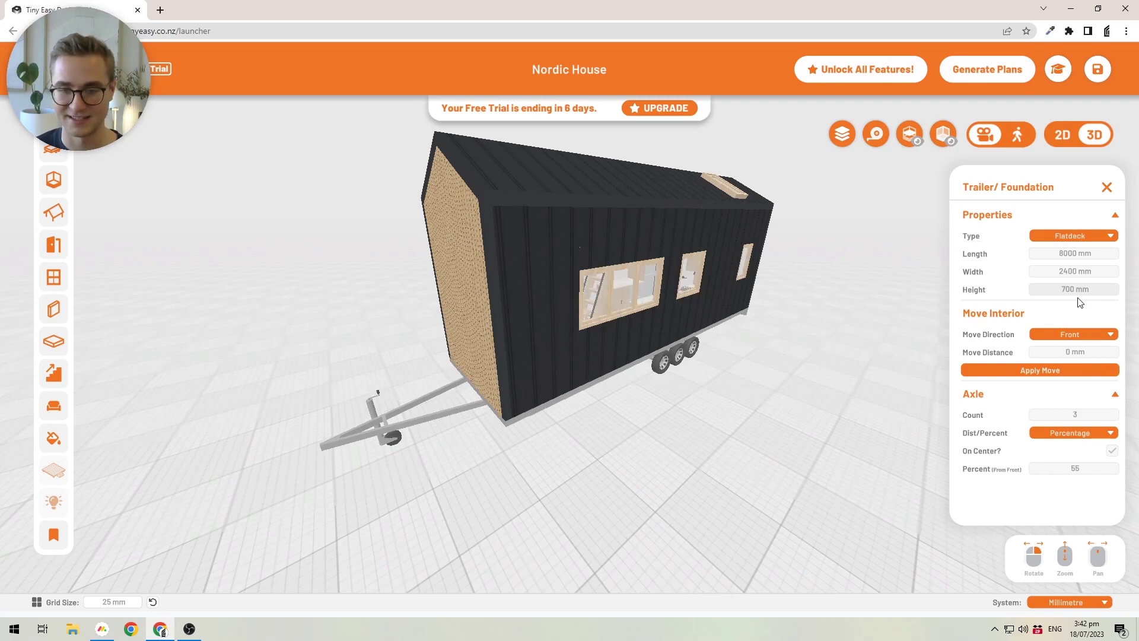
scroll(685, 379, "up", 3)
left_click_drag(686, 378, 624, 330)
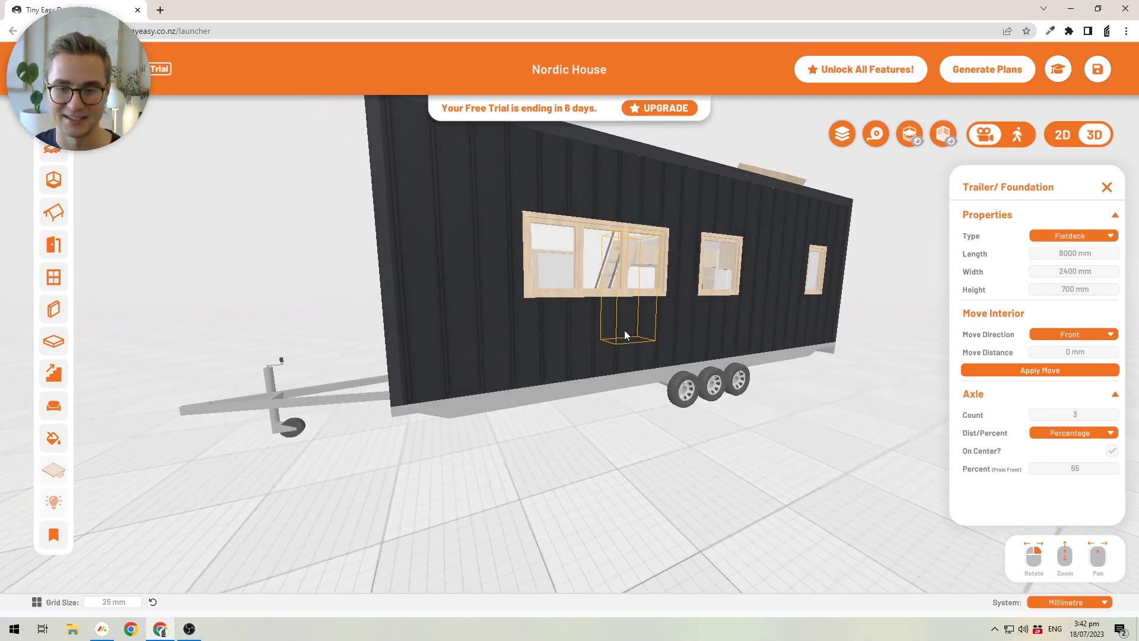
scroll(695, 314, "up", 2)
left_click_drag(695, 313, 595, 358)
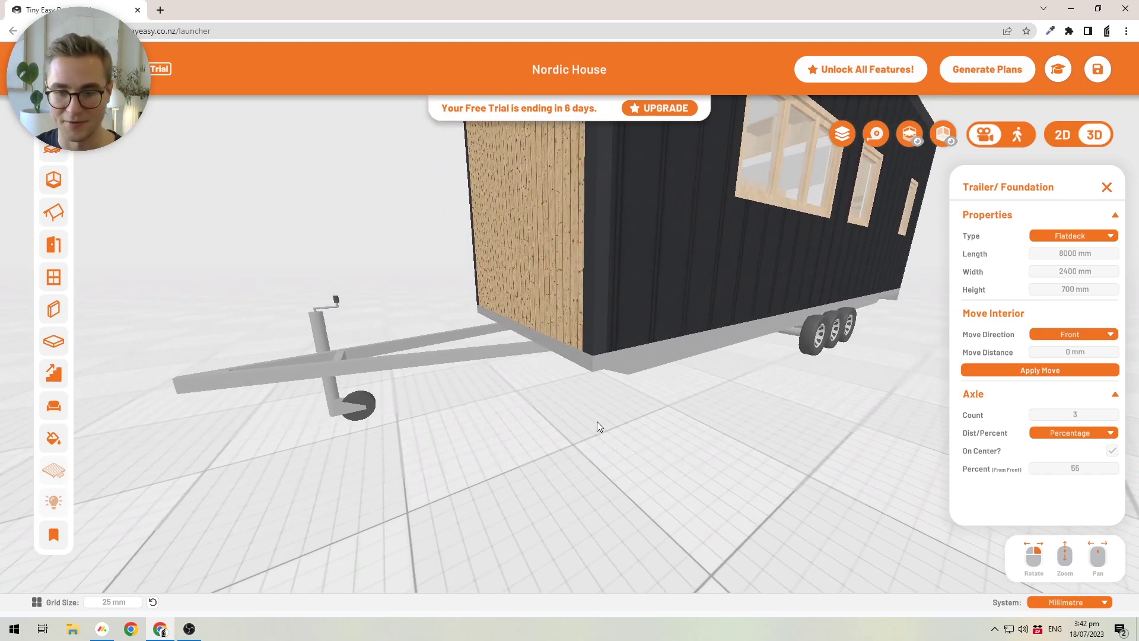
left_click_drag(666, 418, 564, 369)
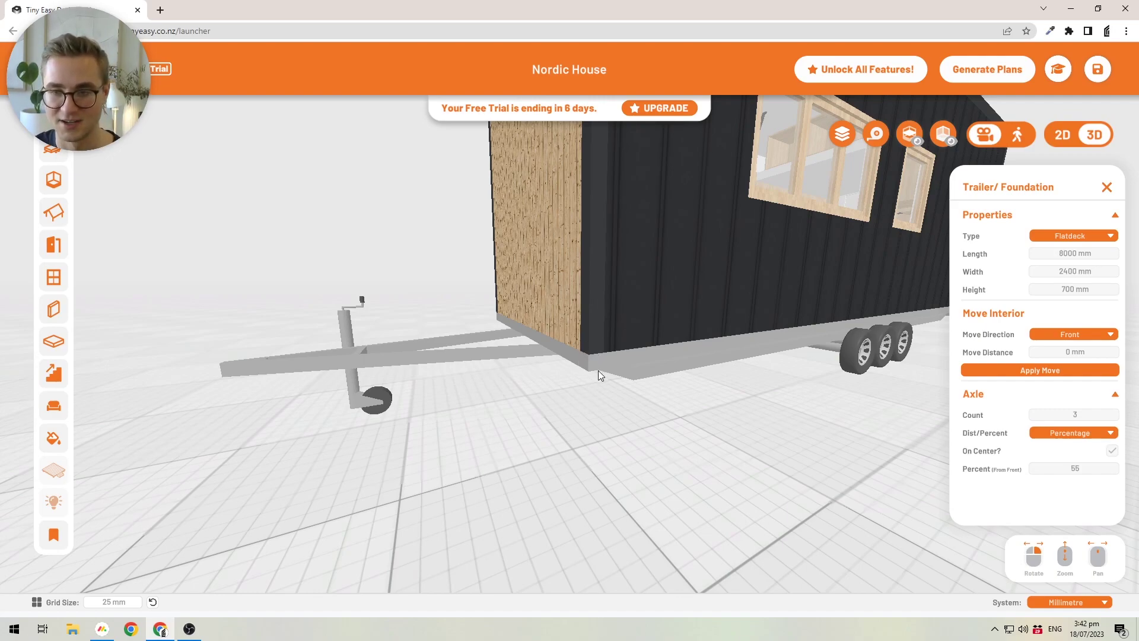
Lower the trailer height to 600 mm and view the whole house side-on.
scroll(598, 370, "down", 5)
scroll(597, 368, "up", 10)
scroll(610, 372, "down", 3)
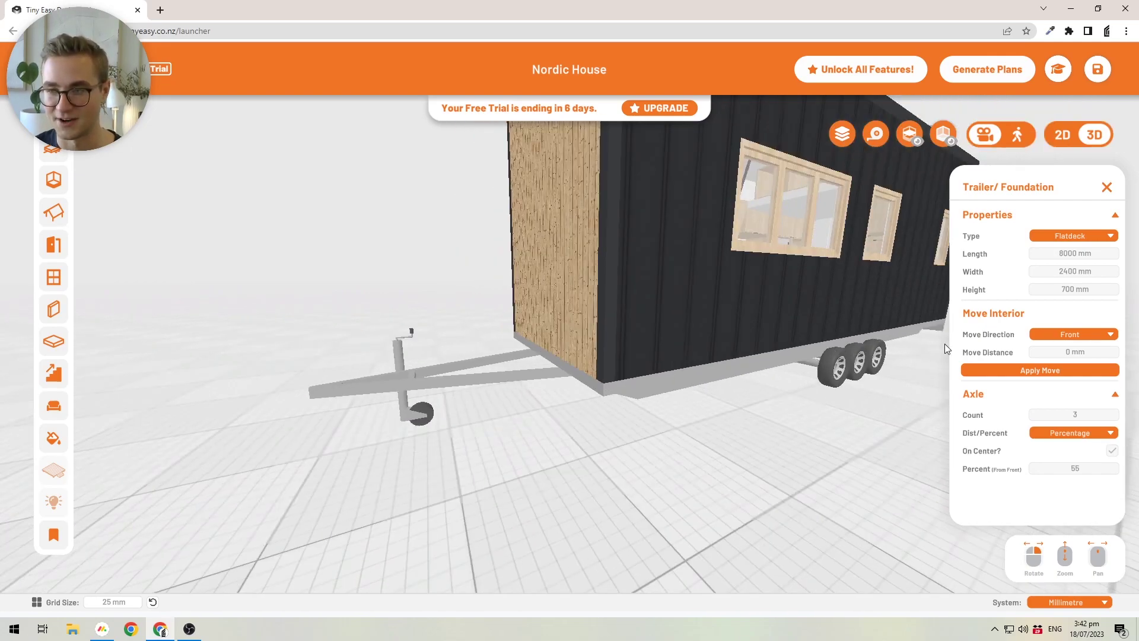
left_click(1089, 290)
type("600")
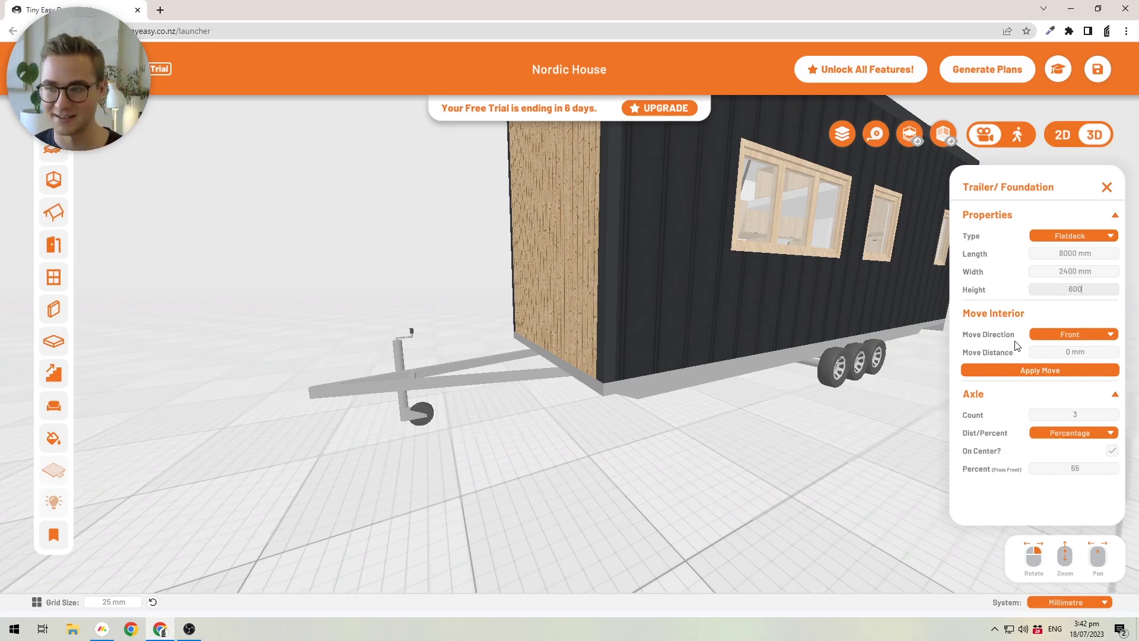
key("Return")
left_click_drag(368, 408, 565, 461)
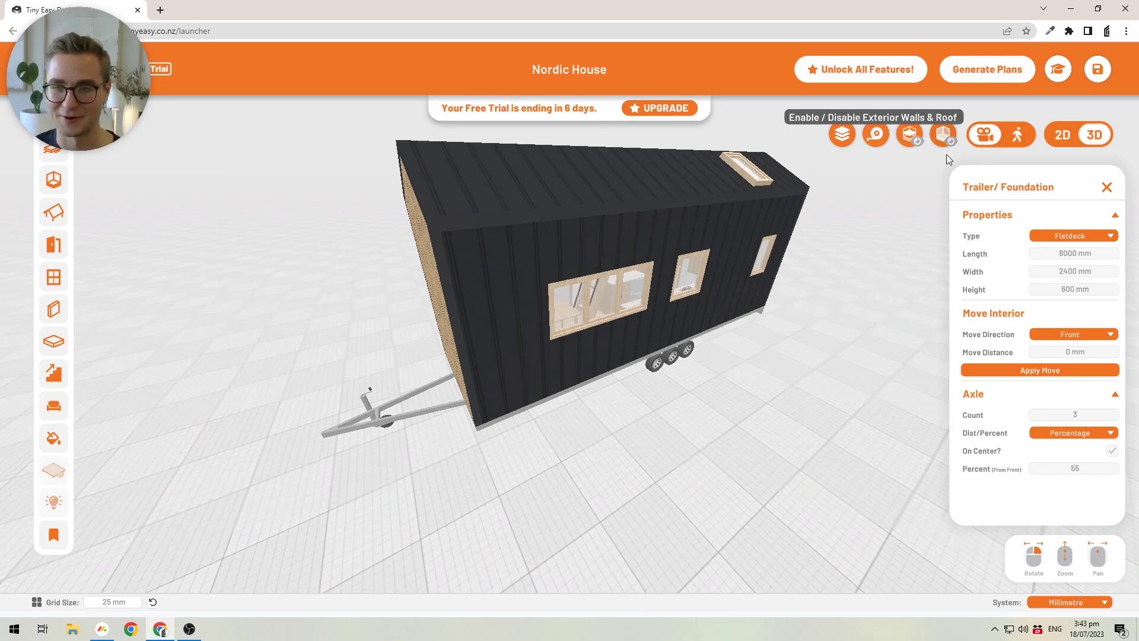
Turn off exterior walls and roof, then inspect the interior from the rear end to the hitch-end loft.
left_click(944, 131)
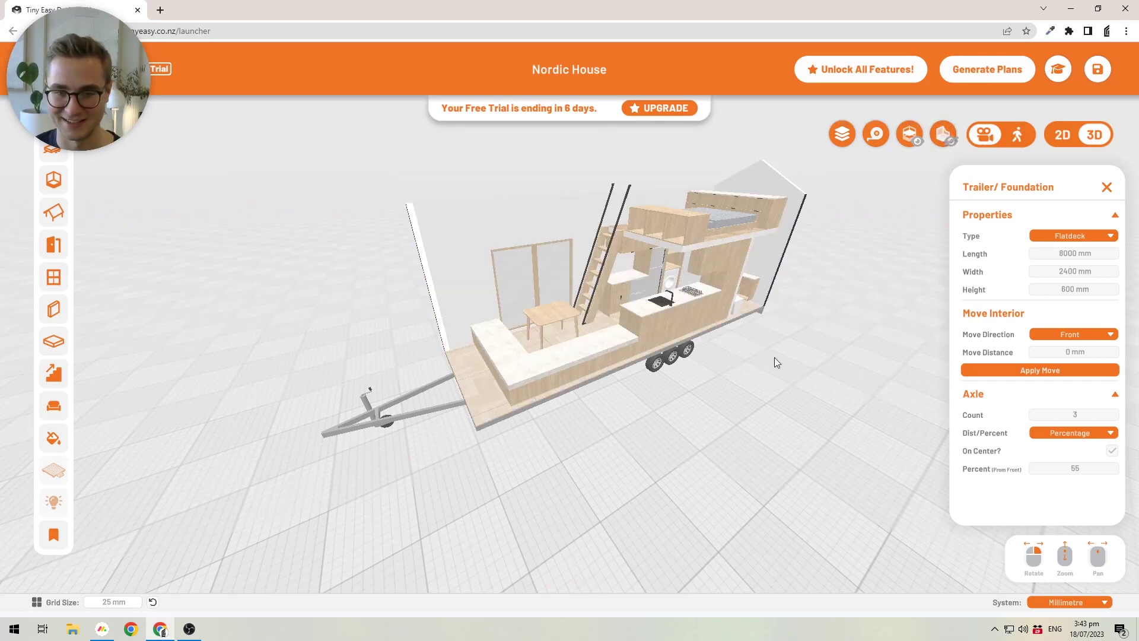
left_click_drag(776, 358, 729, 361)
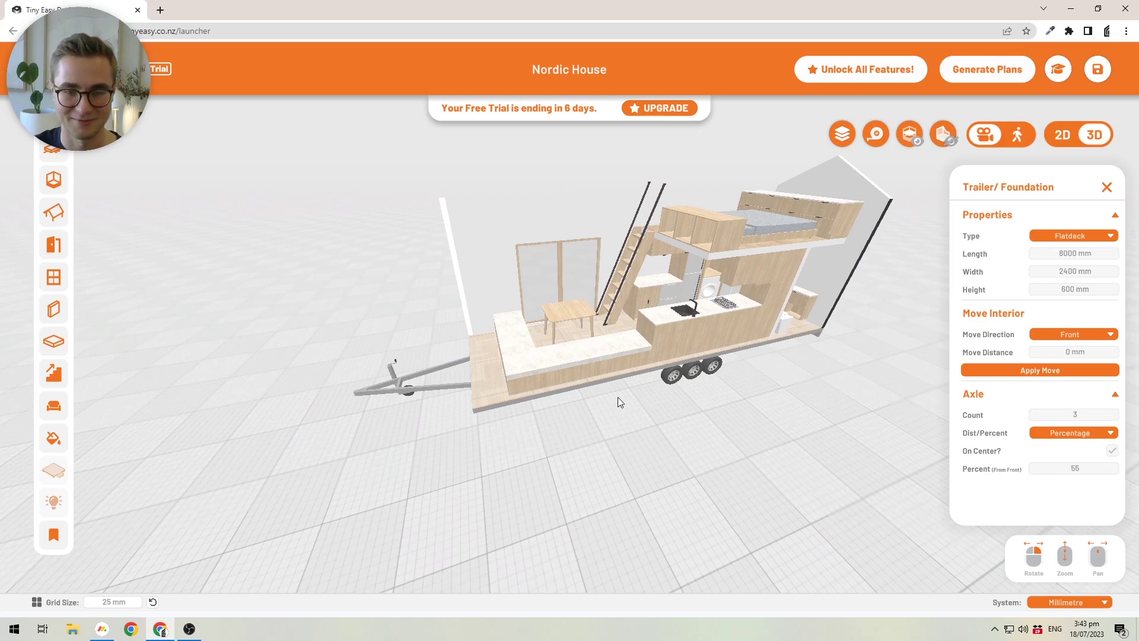
left_click_drag(554, 389, 539, 329)
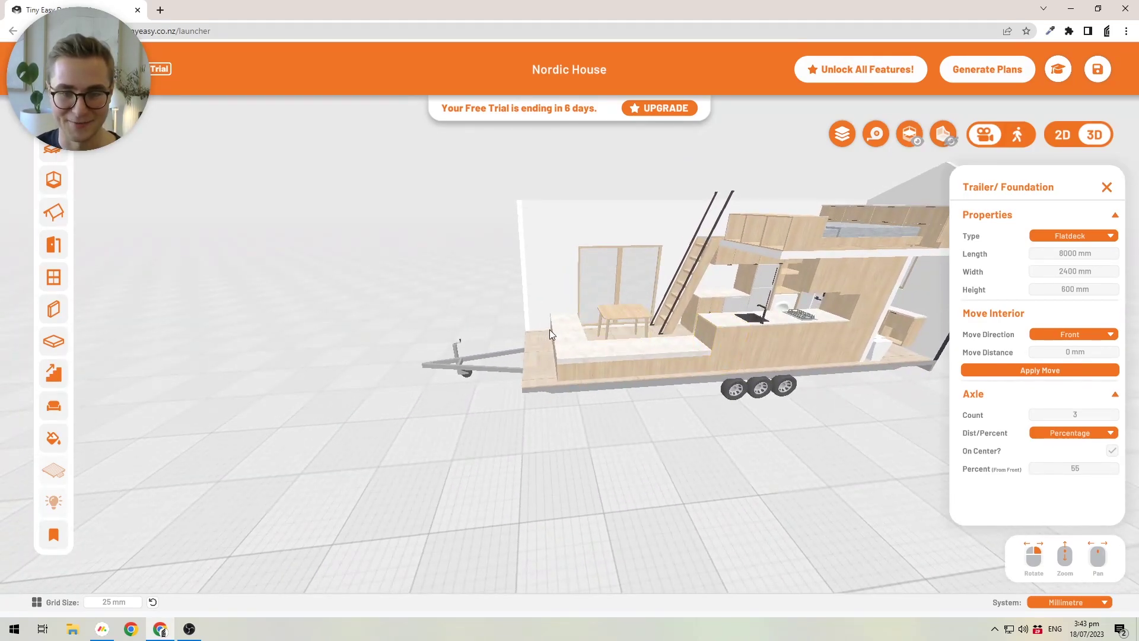
scroll(541, 329, "up", 5)
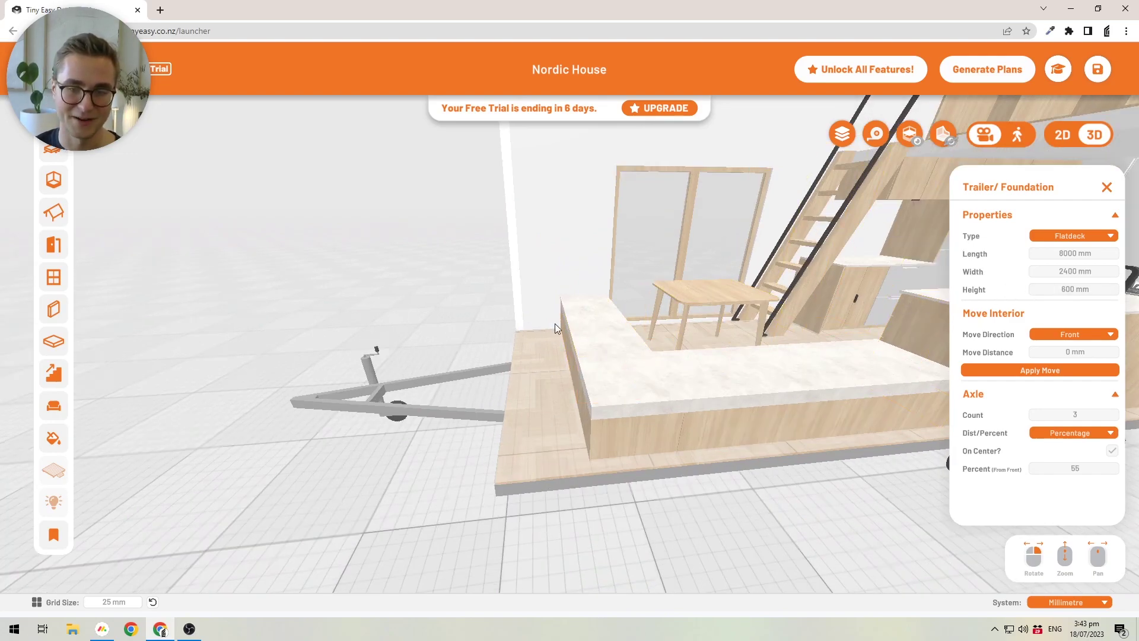
scroll(526, 329, "down", 8)
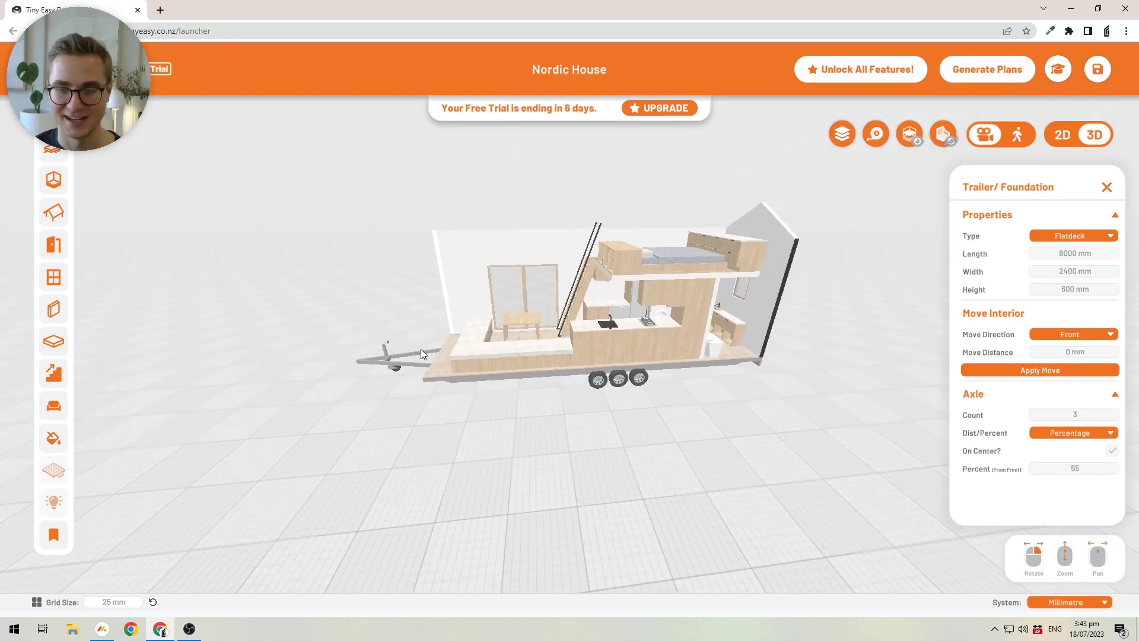
scroll(602, 336, "up", 4)
left_click_drag(603, 336, 631, 326)
left_click_drag(500, 343, 461, 362)
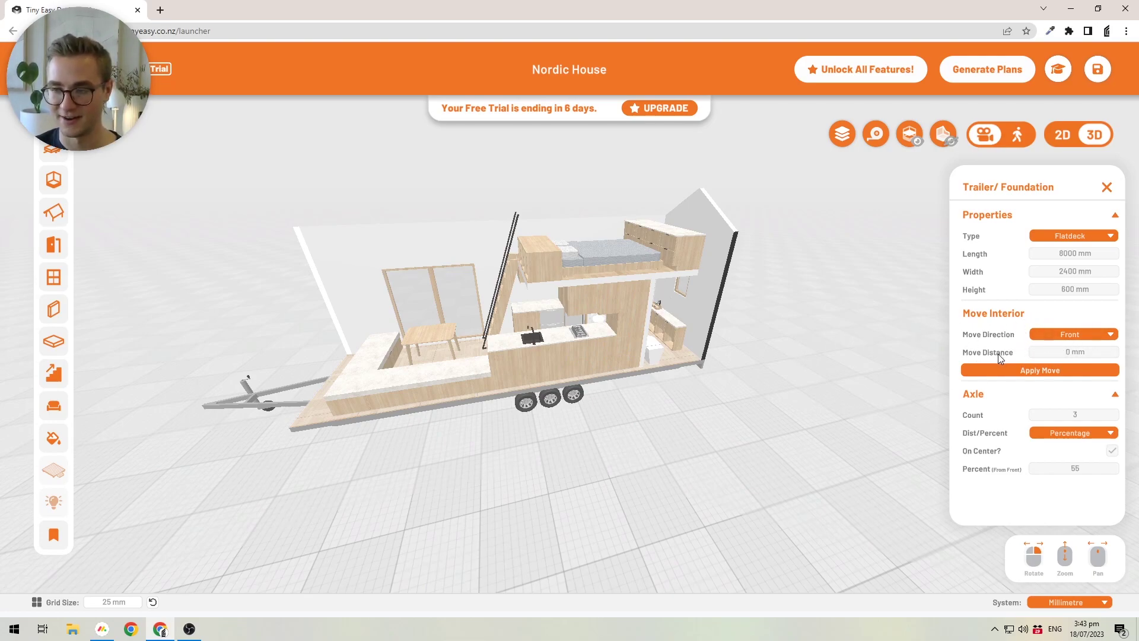
left_click_drag(742, 343, 704, 341)
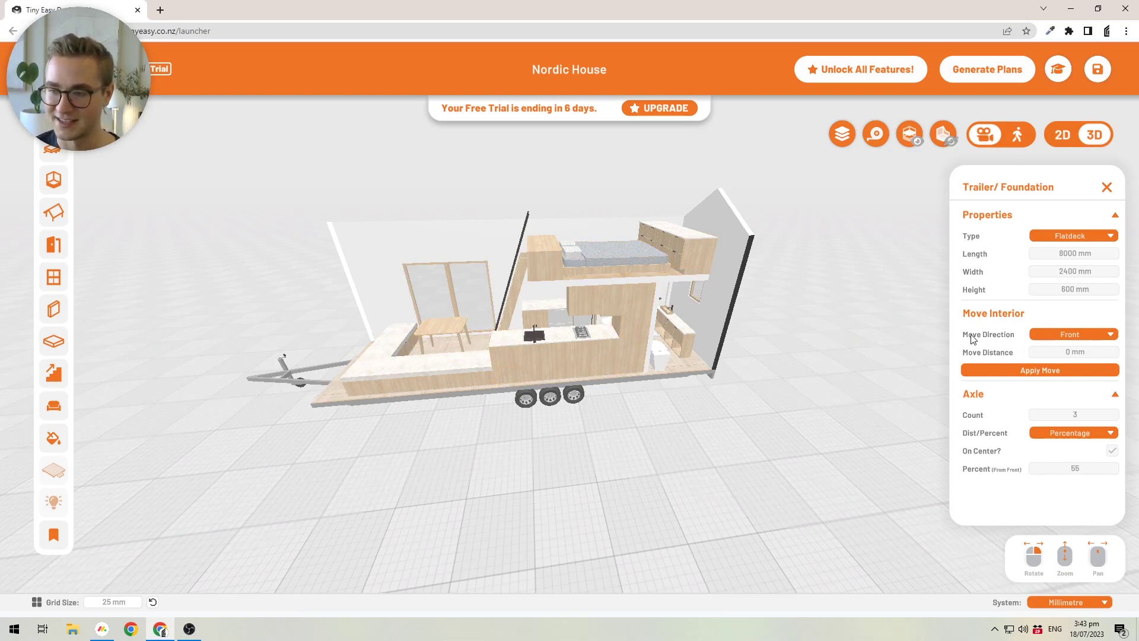
Move all interior objects 500 mm in the Back direction.
left_click(1065, 333)
left_click(1071, 360)
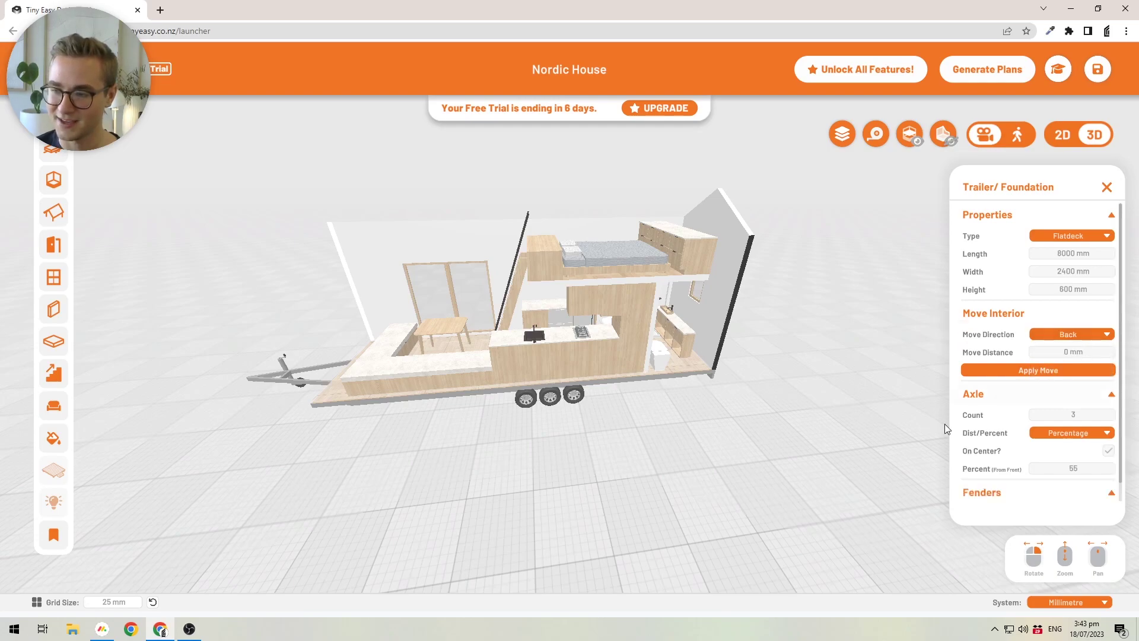
left_click(1062, 352)
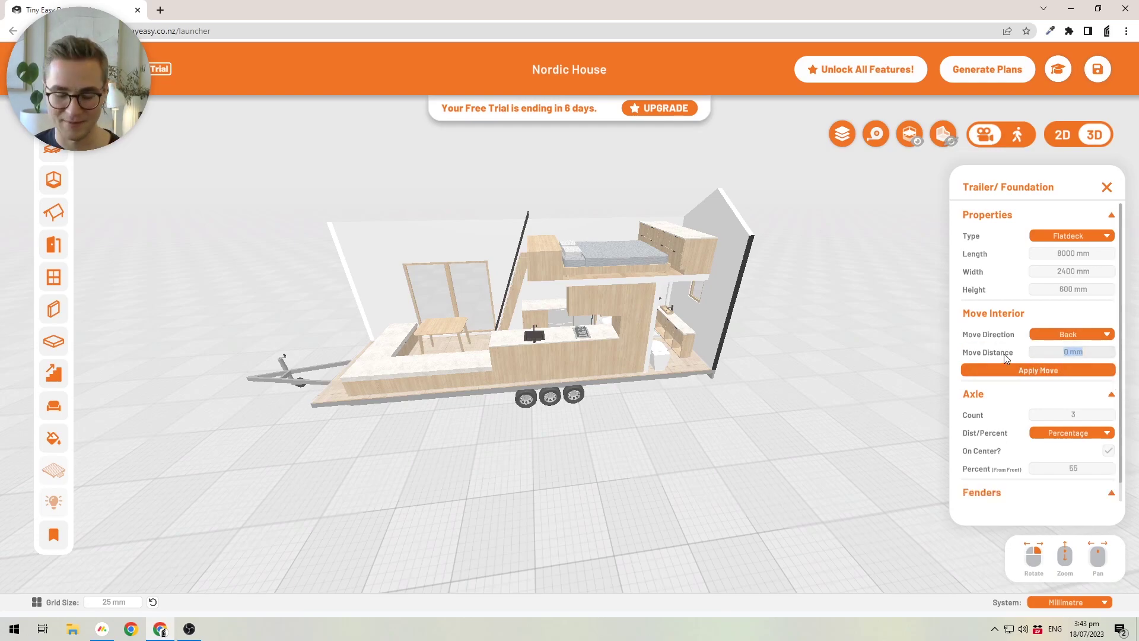
type("500")
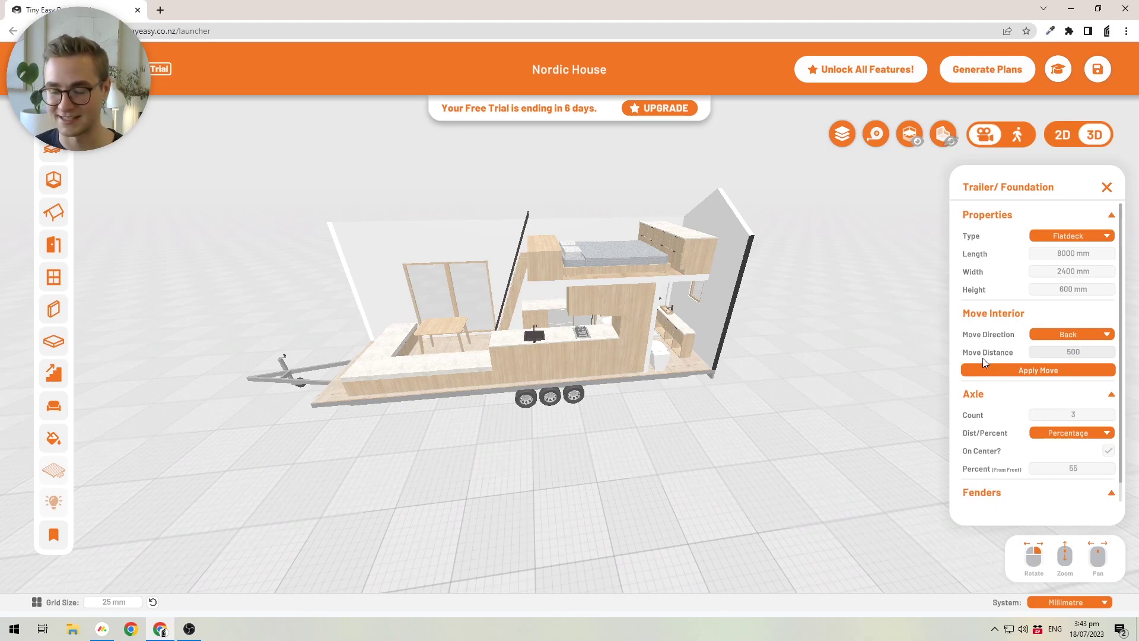
left_click(1017, 350)
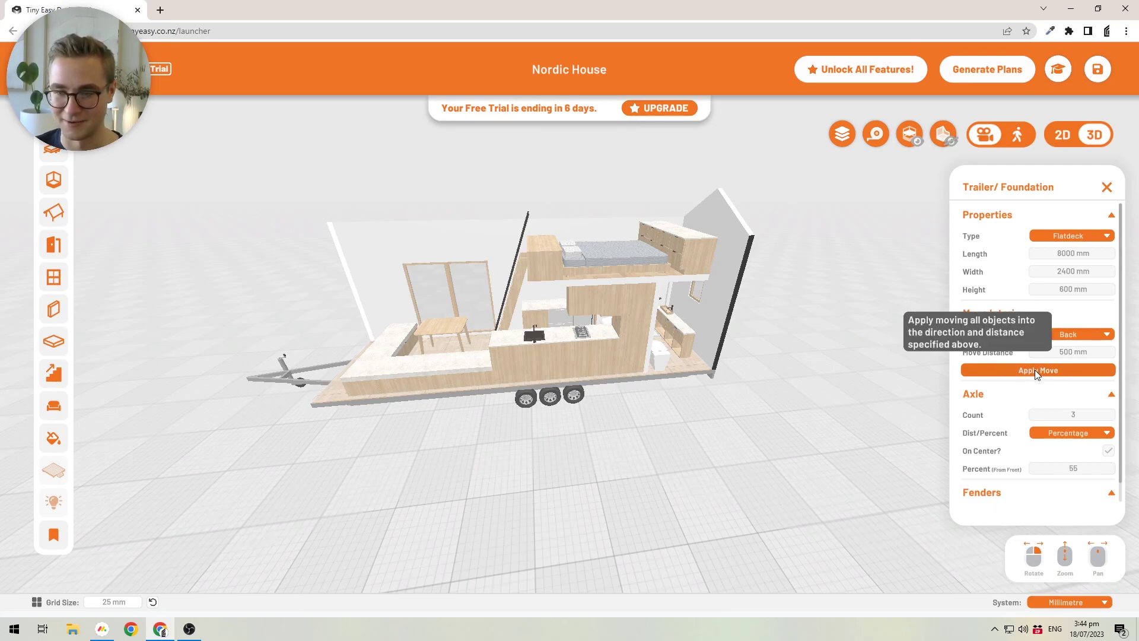
left_click(1034, 369)
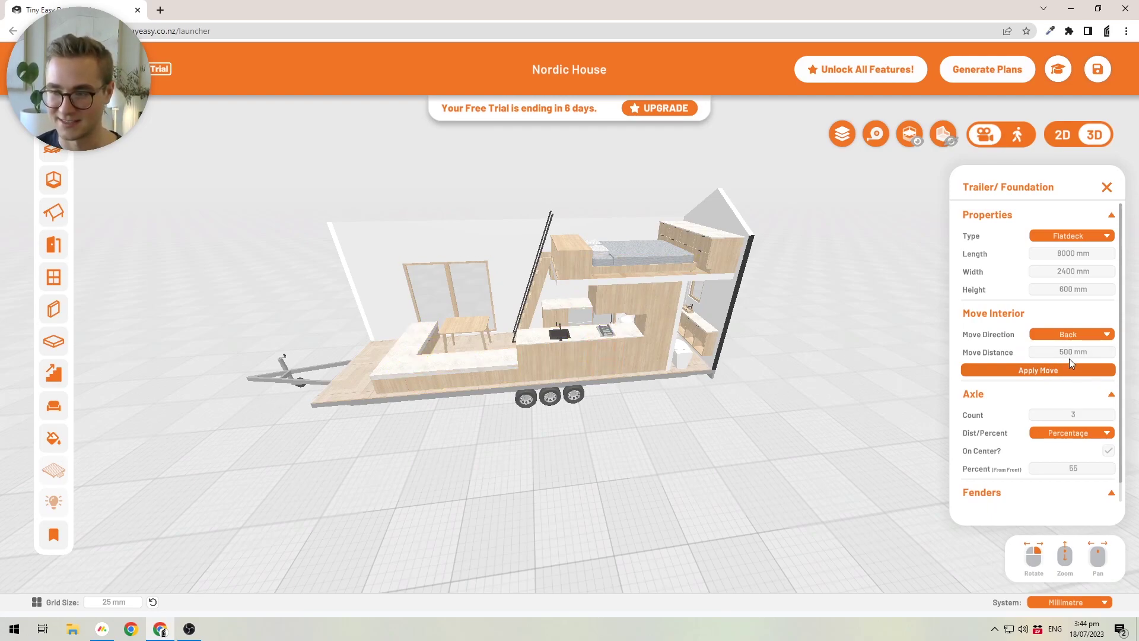
left_click_drag(591, 447, 746, 401)
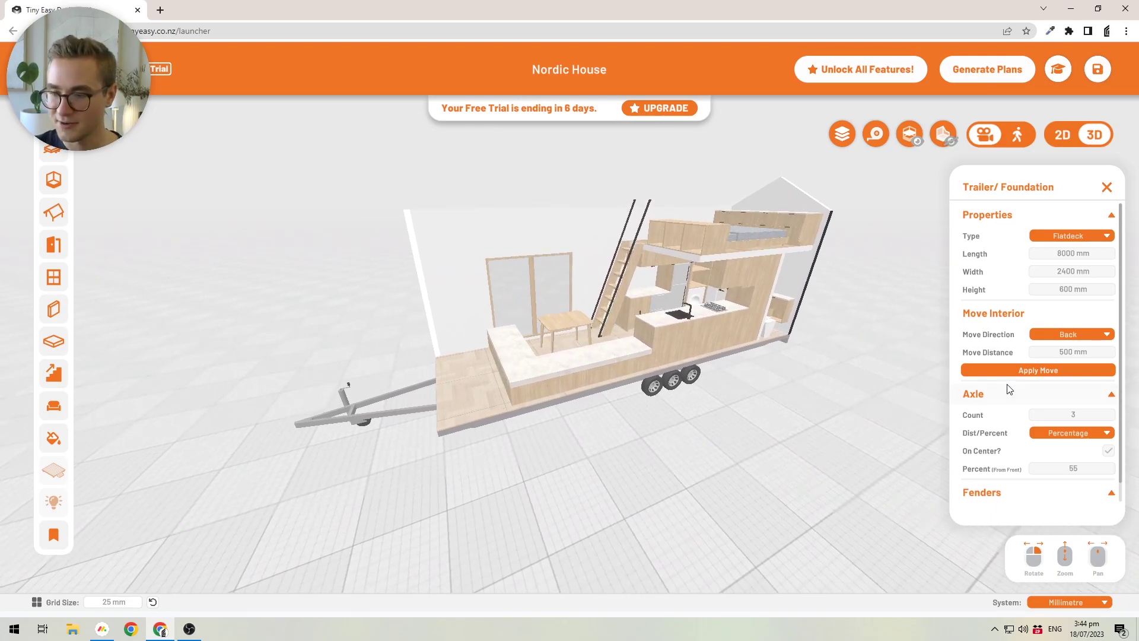
scroll(1009, 390, "down", 1)
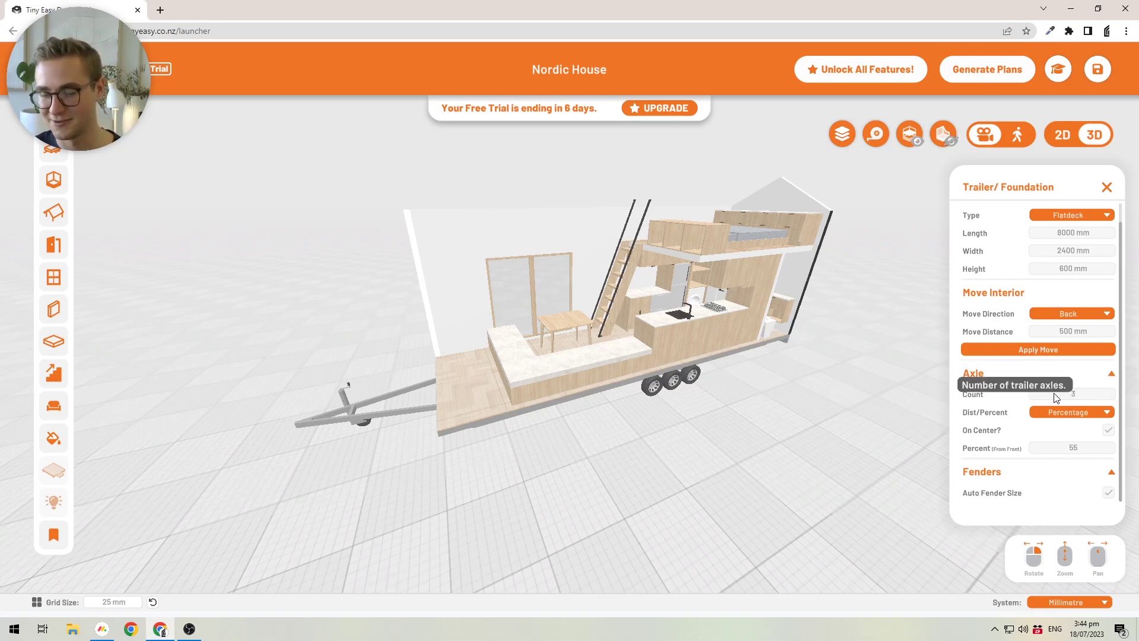
left_click_drag(860, 383, 757, 393)
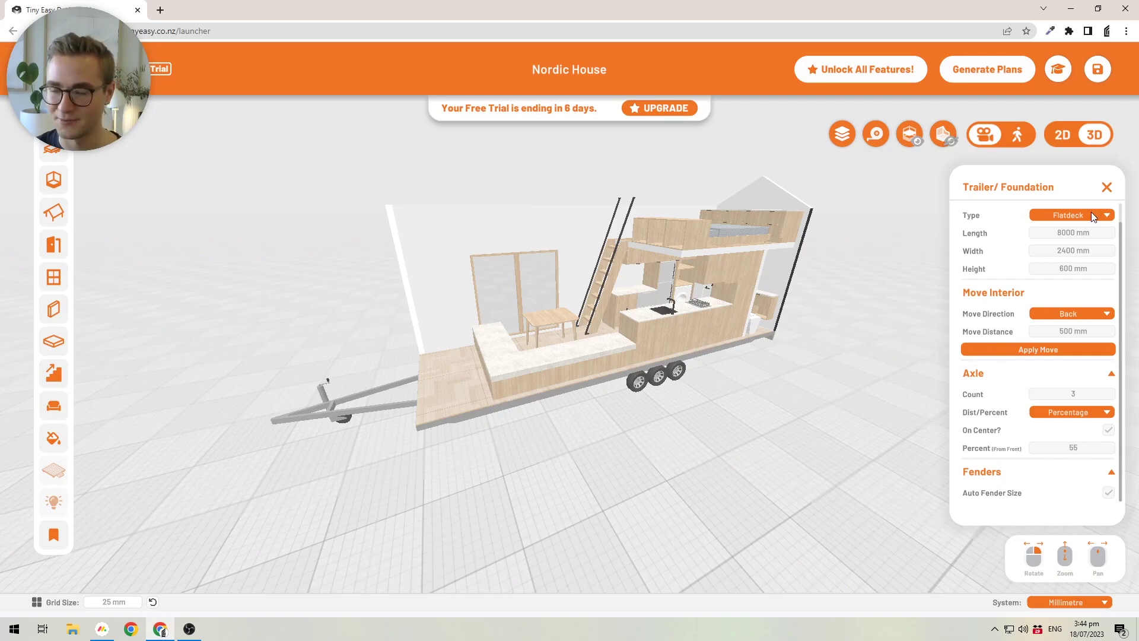
mouse_move(1000, 290)
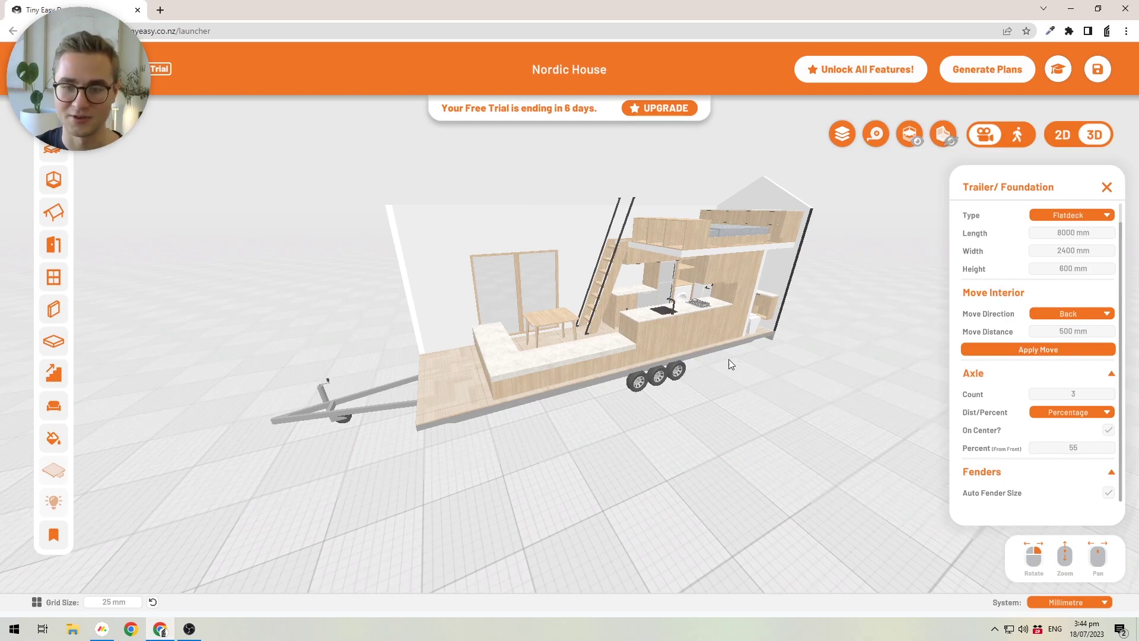
left_click(1061, 216)
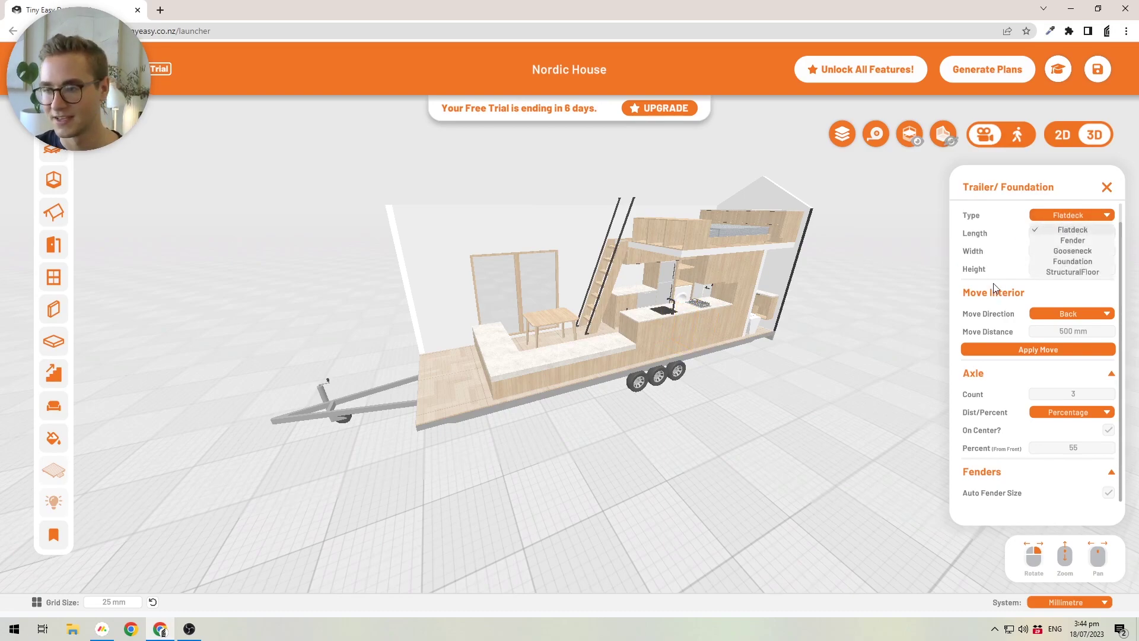
left_click(1073, 239)
scroll(648, 418, "up", 5)
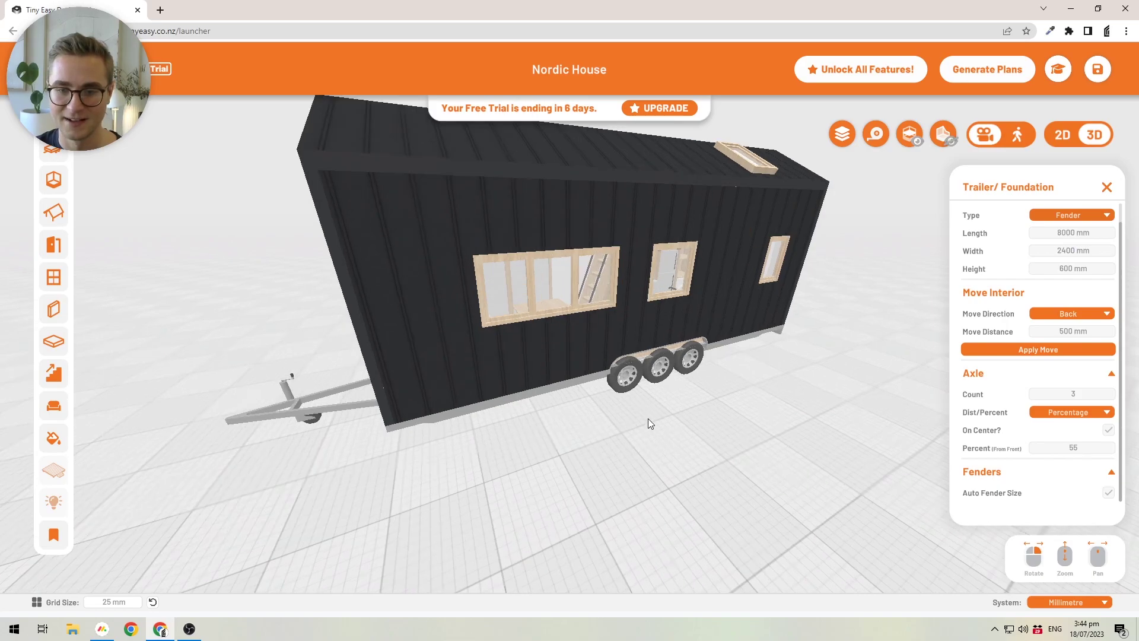
left_click_drag(664, 400, 632, 354)
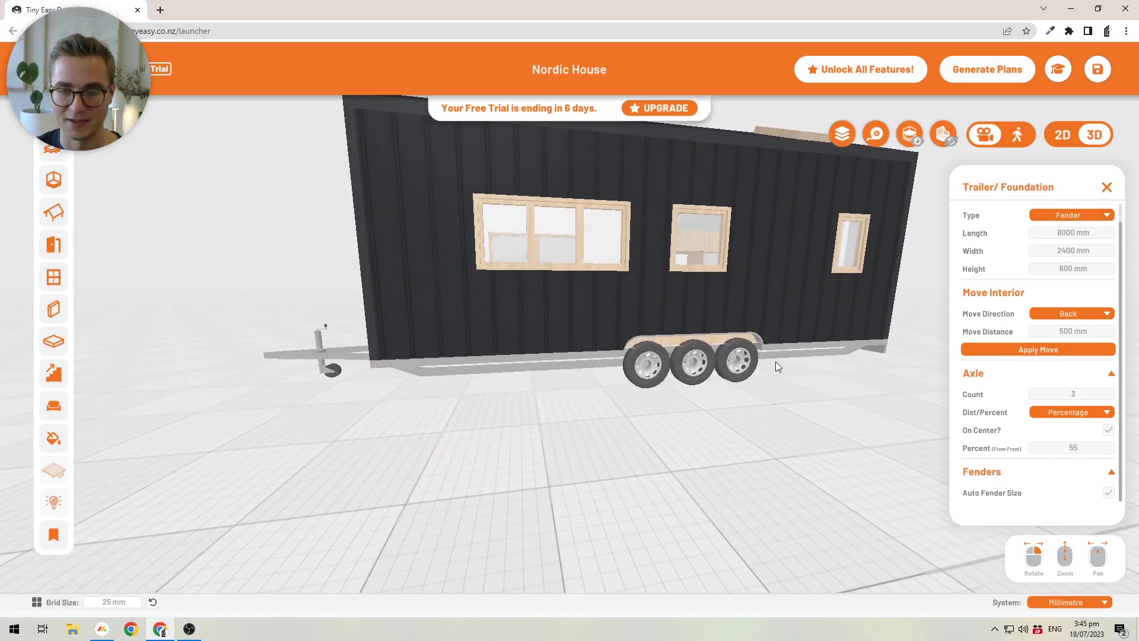
left_click_drag(790, 388, 549, 398)
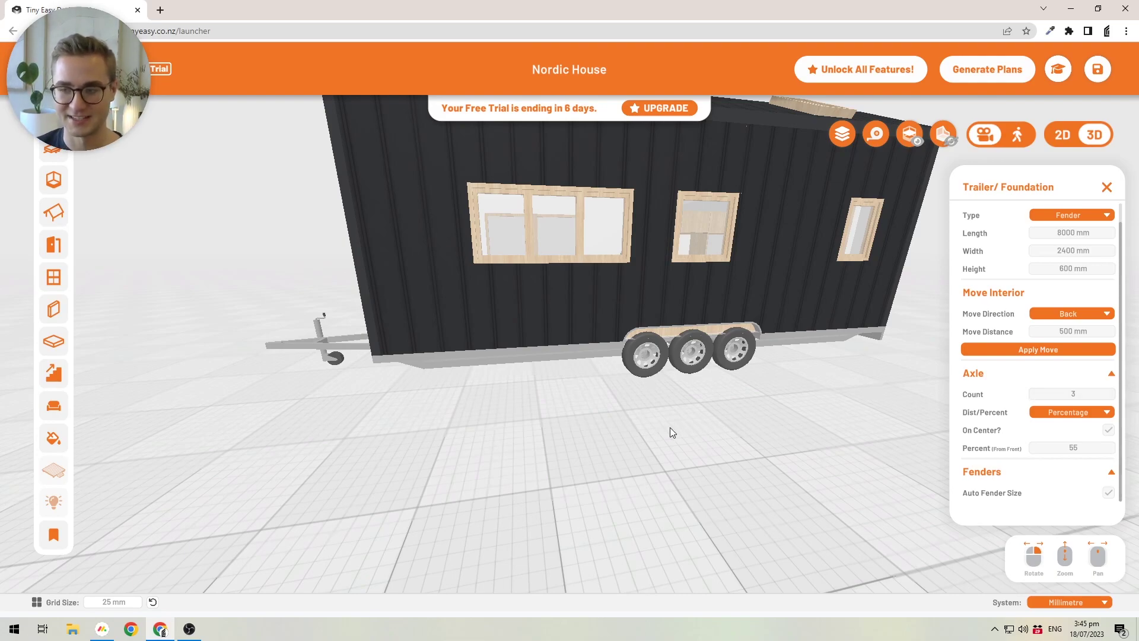
left_click_drag(670, 427, 468, 367)
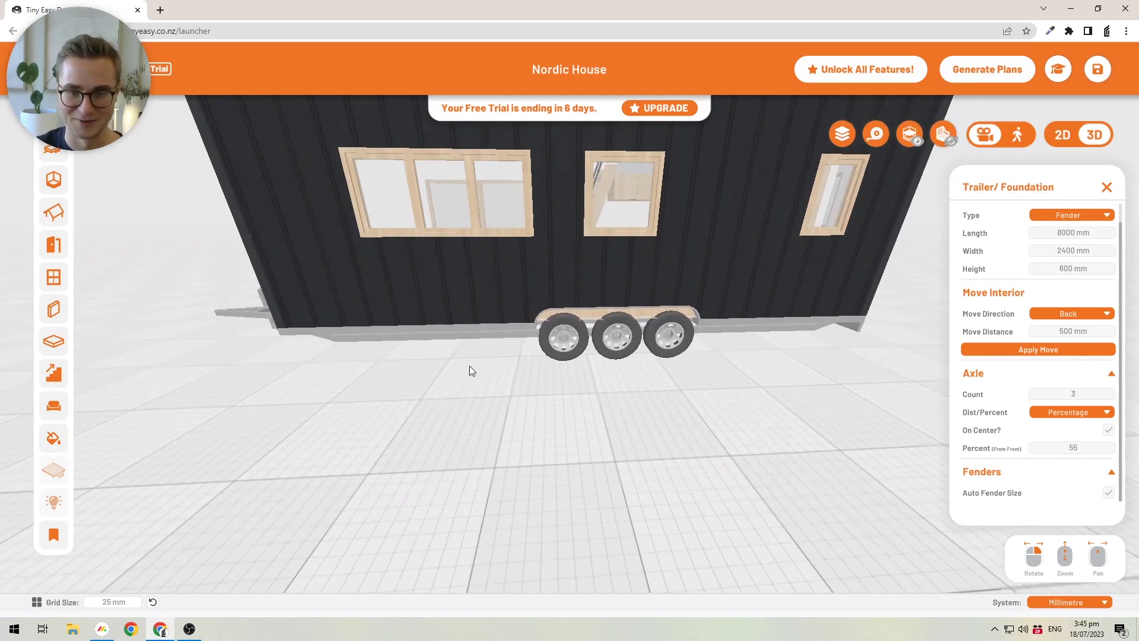
left_click_drag(548, 319, 697, 356)
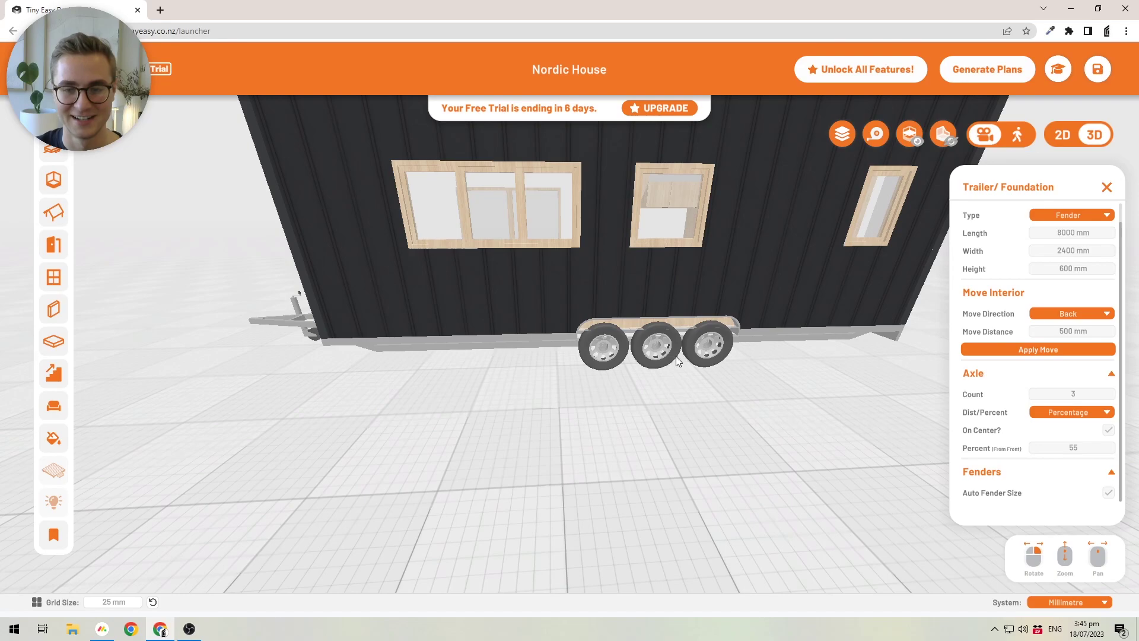
left_click_drag(597, 369, 742, 422)
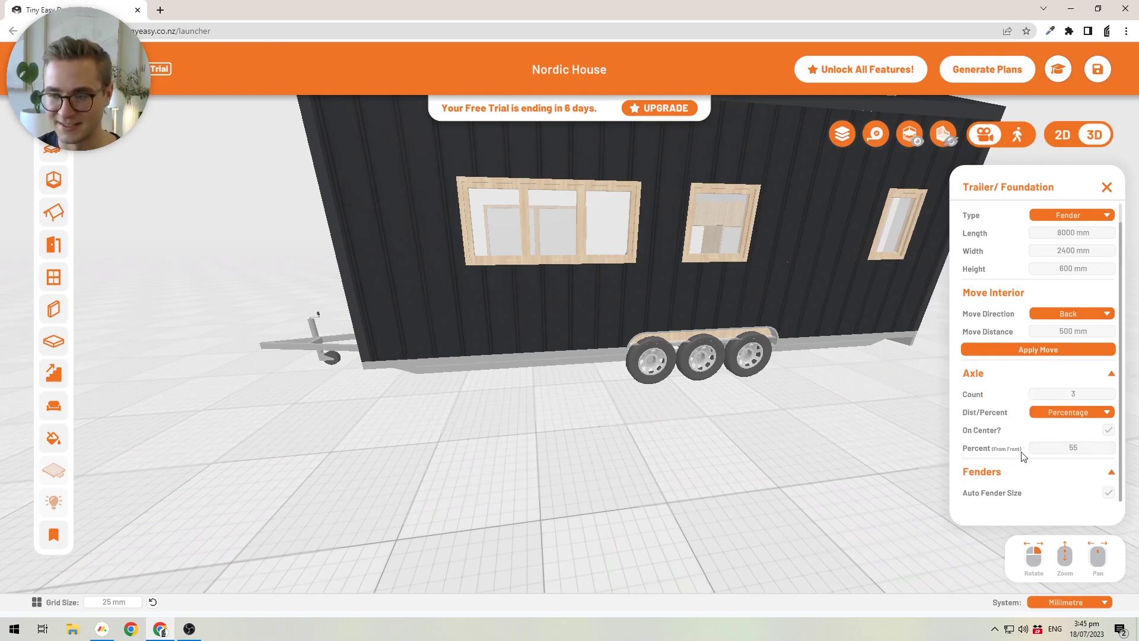
left_click_drag(771, 430, 442, 372)
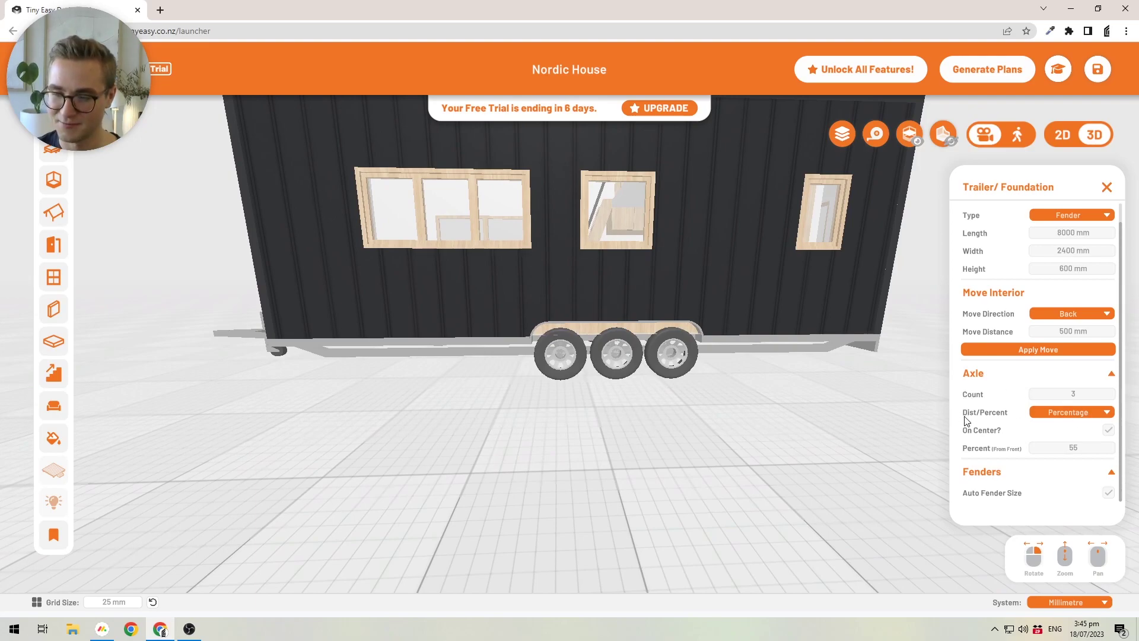
Switch axle placement from Percentage to Distance measured from the trailer front.
left_click(1062, 412)
left_click(1069, 437)
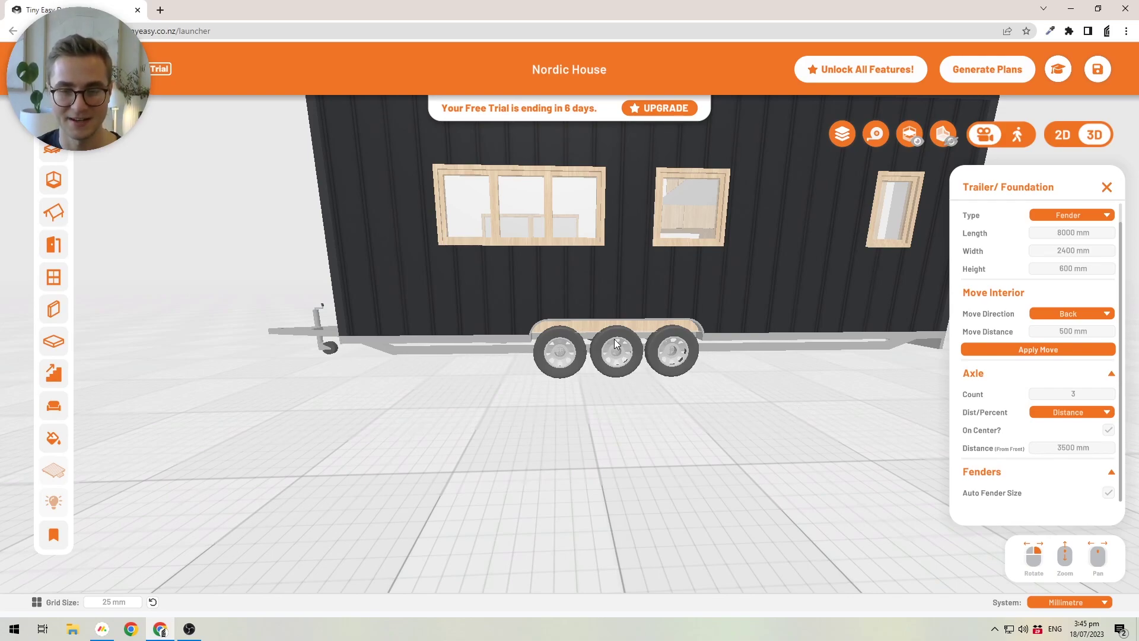
left_click_drag(611, 344, 351, 347)
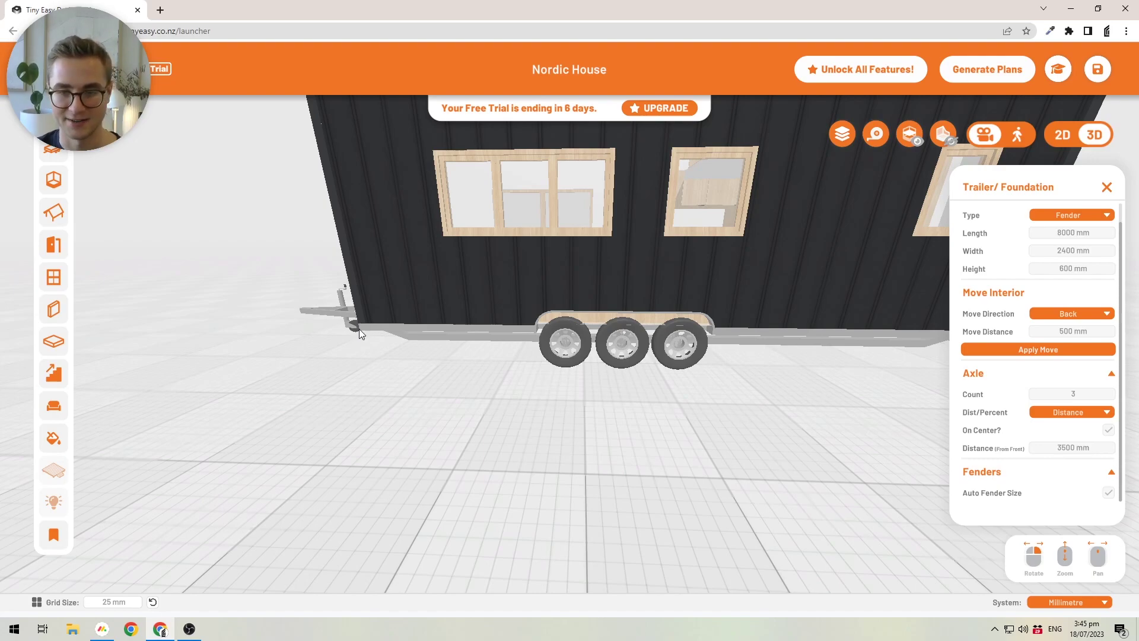
left_click_drag(608, 417, 695, 419)
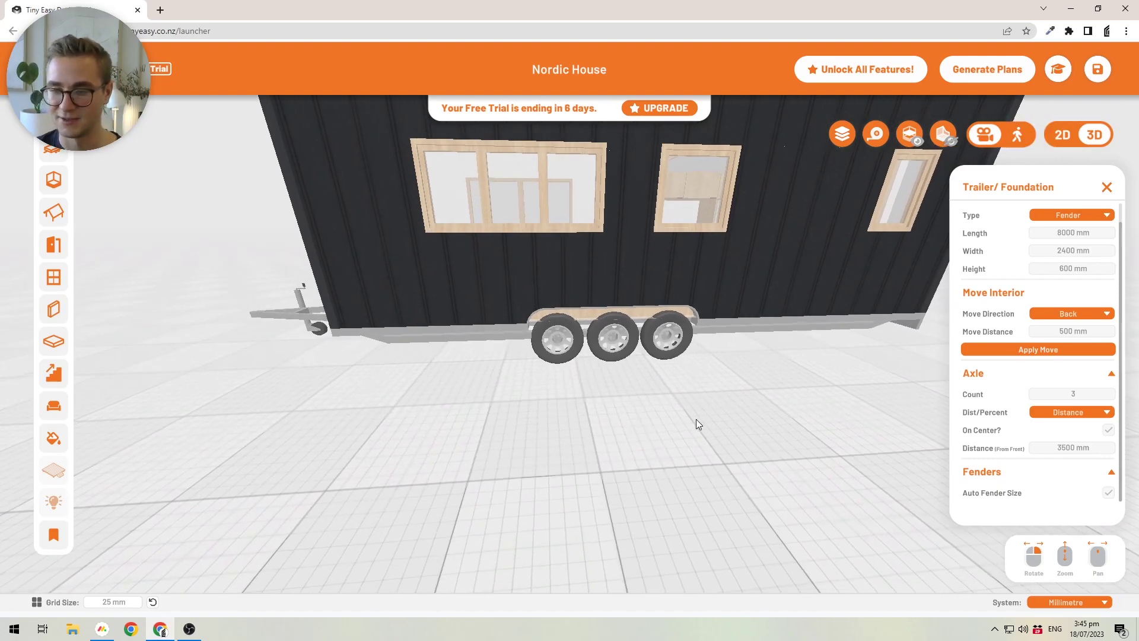
left_click_drag(546, 397, 608, 363)
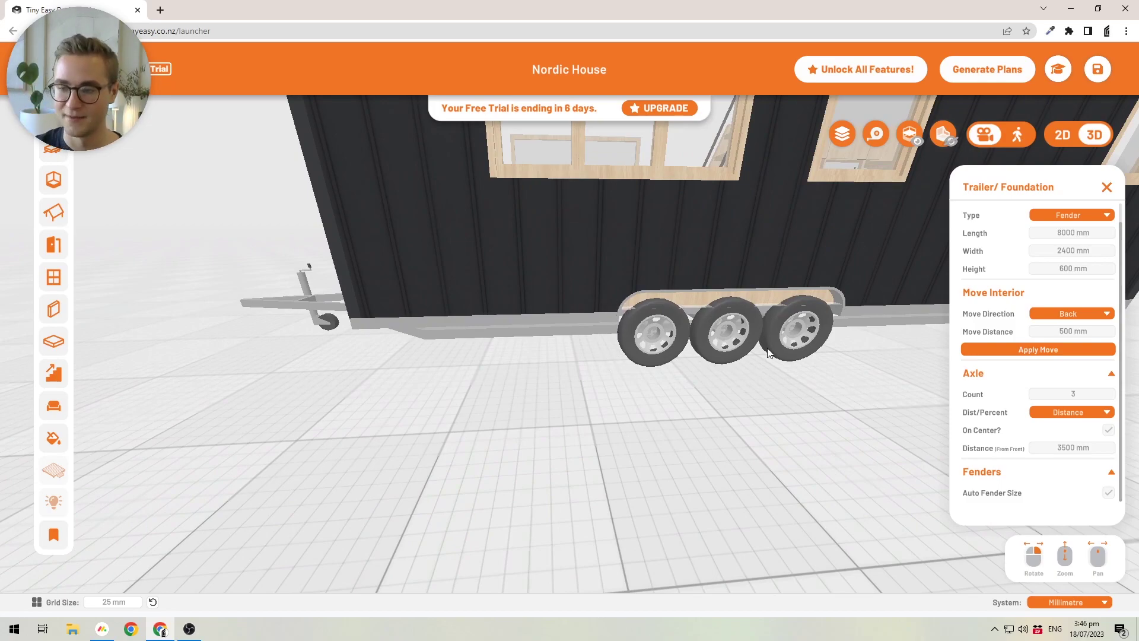
Untick On Center? so the three axles sit 3500 mm from the front.
left_click(1108, 430)
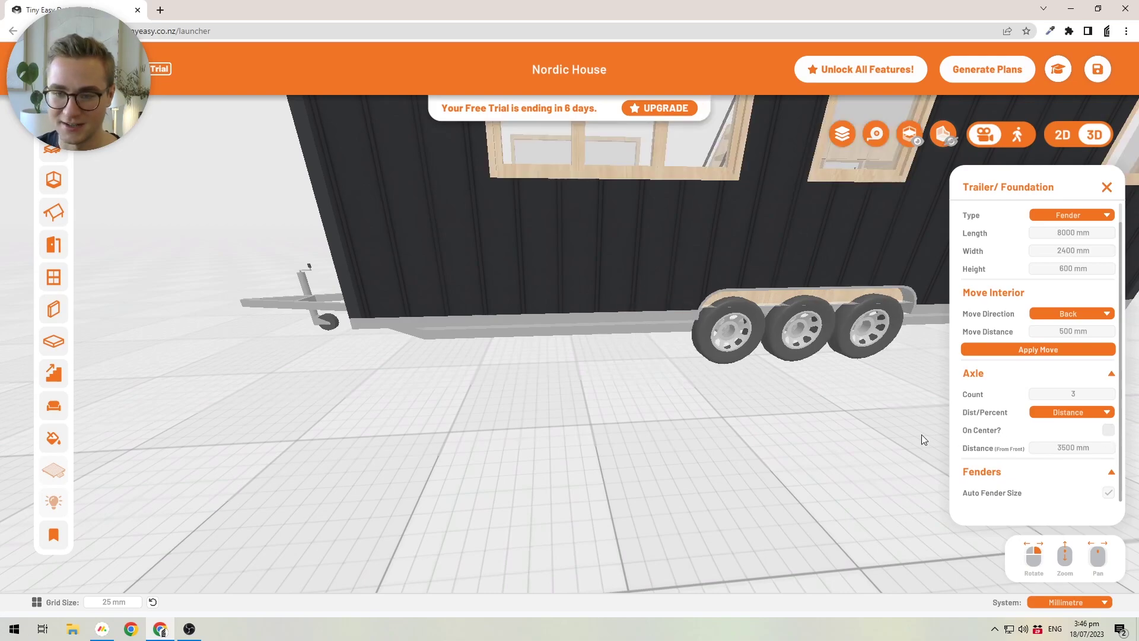
scroll(686, 403, "down", 4)
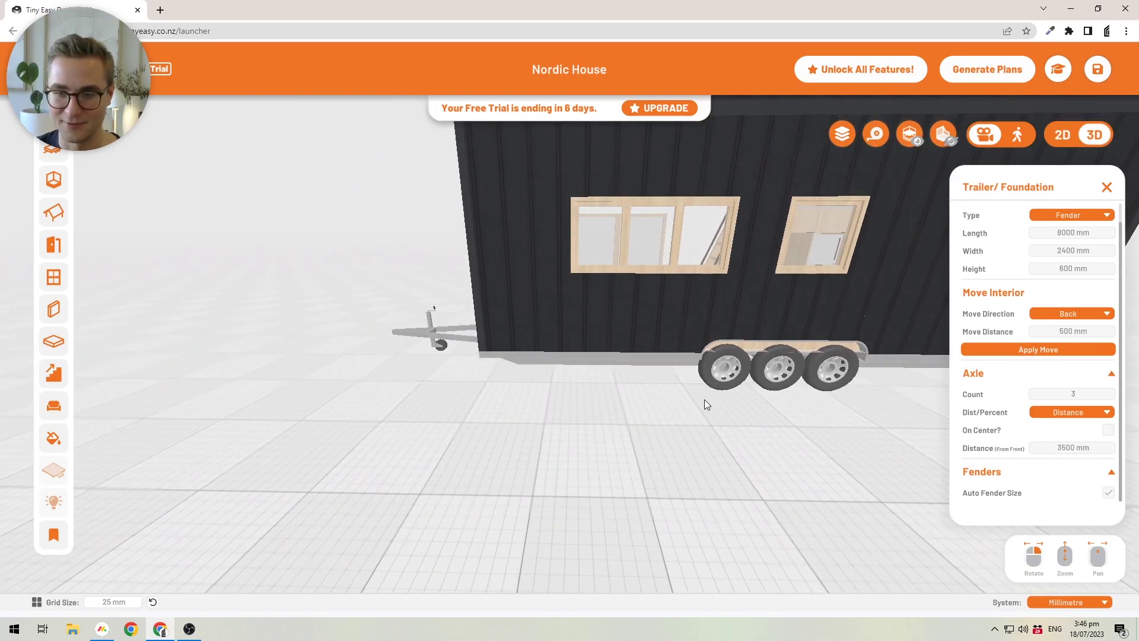
scroll(652, 359, "up", 3)
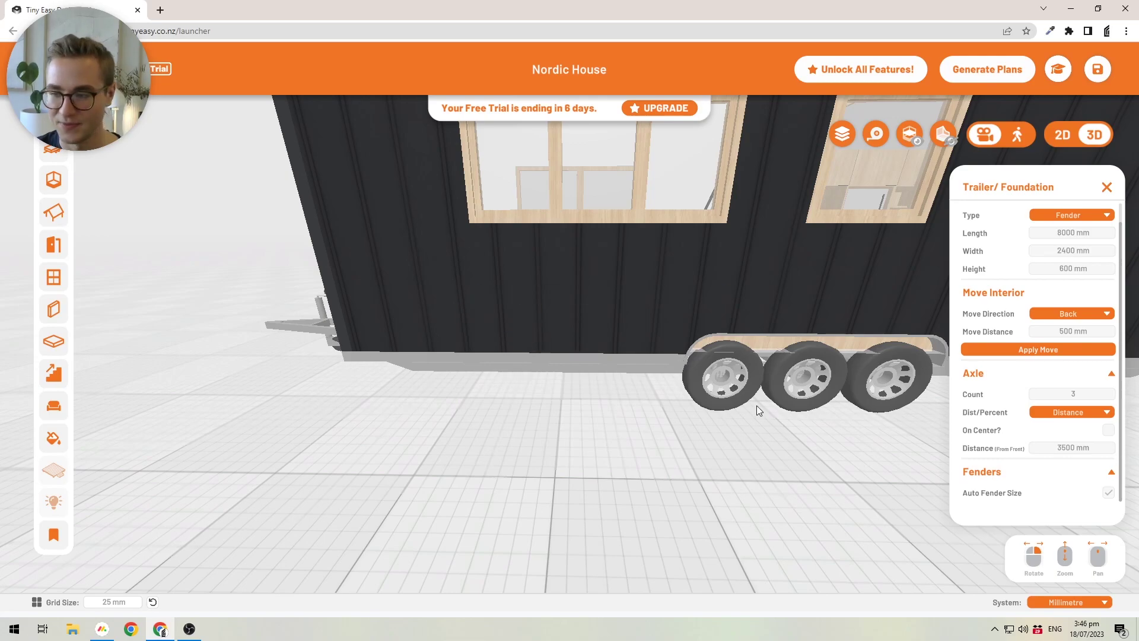
left_click_drag(756, 405, 622, 383)
scroll(626, 393, "down", 5)
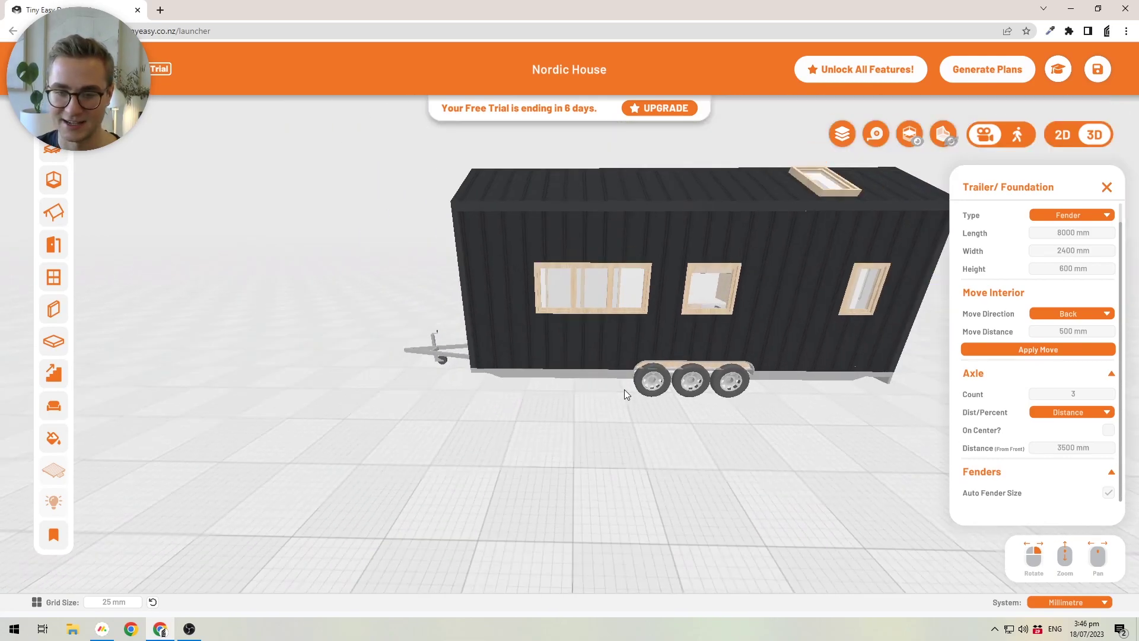
scroll(699, 405, "up", 3)
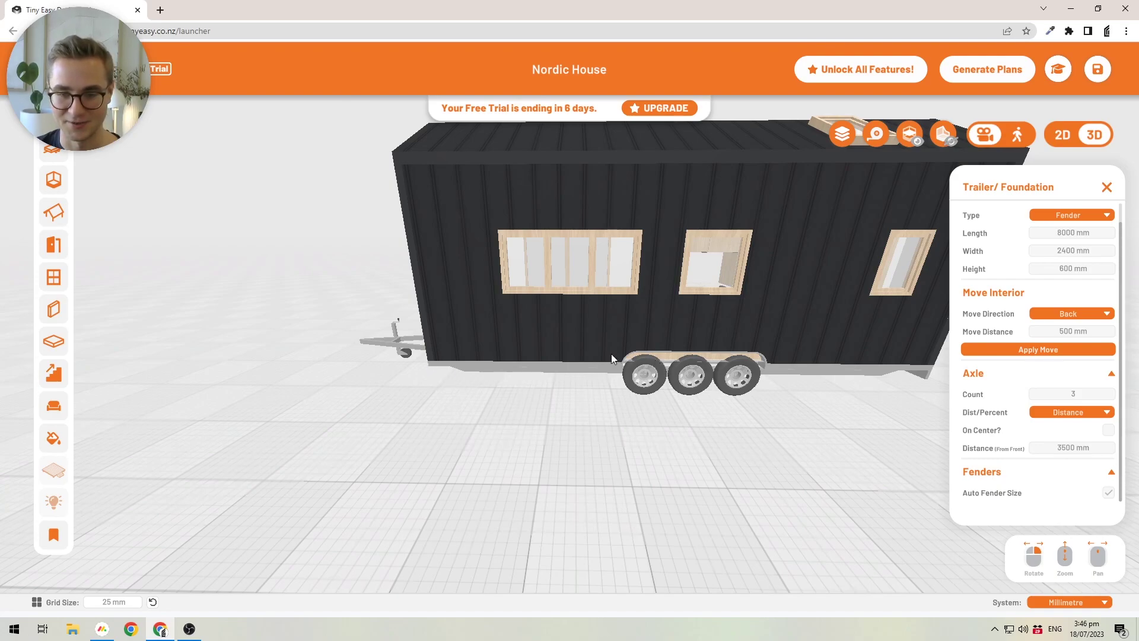
Set the axle distance from the front to 4000 mm.
left_click(1056, 453)
type("4000")
key("Return")
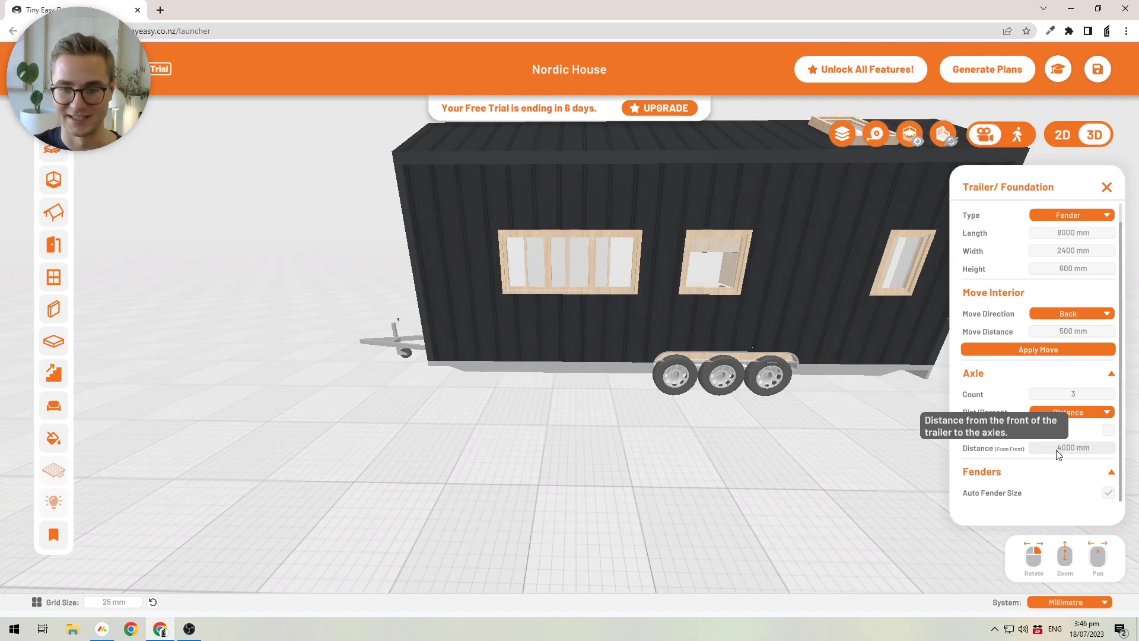
left_click_drag(677, 456, 718, 437)
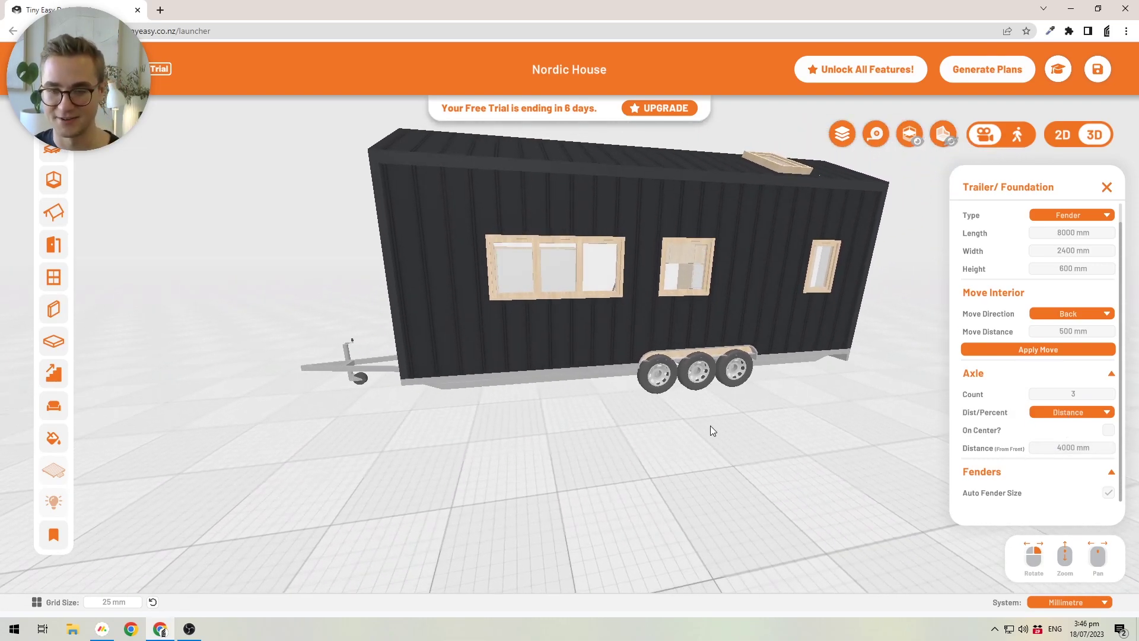
Return axle placement to Percentage, centred at 55% with On Center? ticked.
left_click(1098, 448)
left_click(1094, 415)
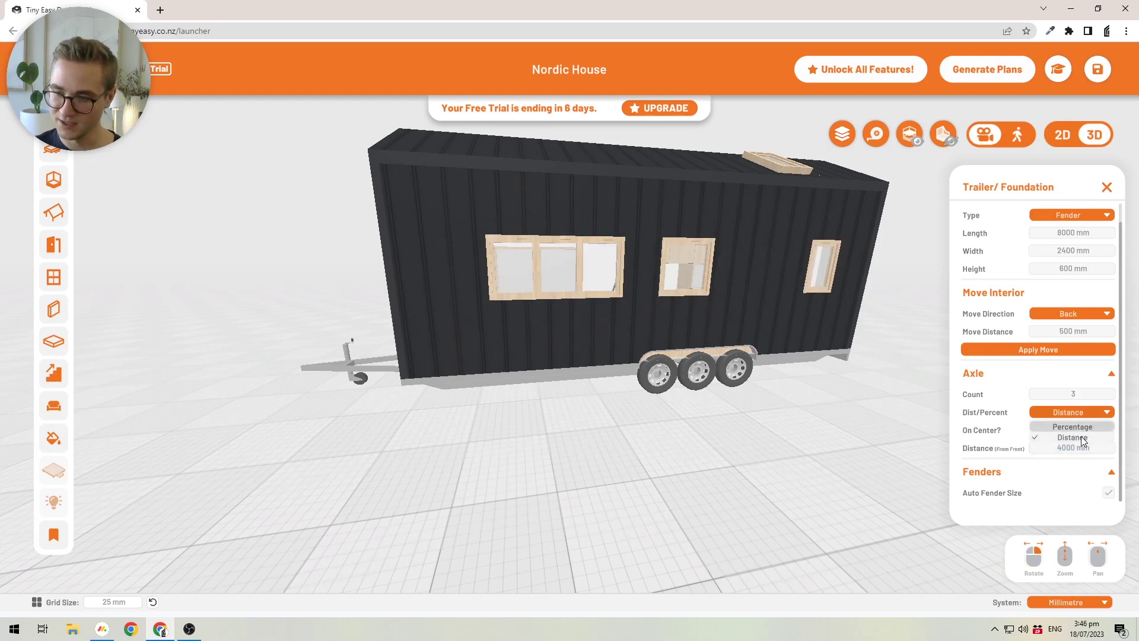
left_click(1081, 426)
left_click(1107, 430)
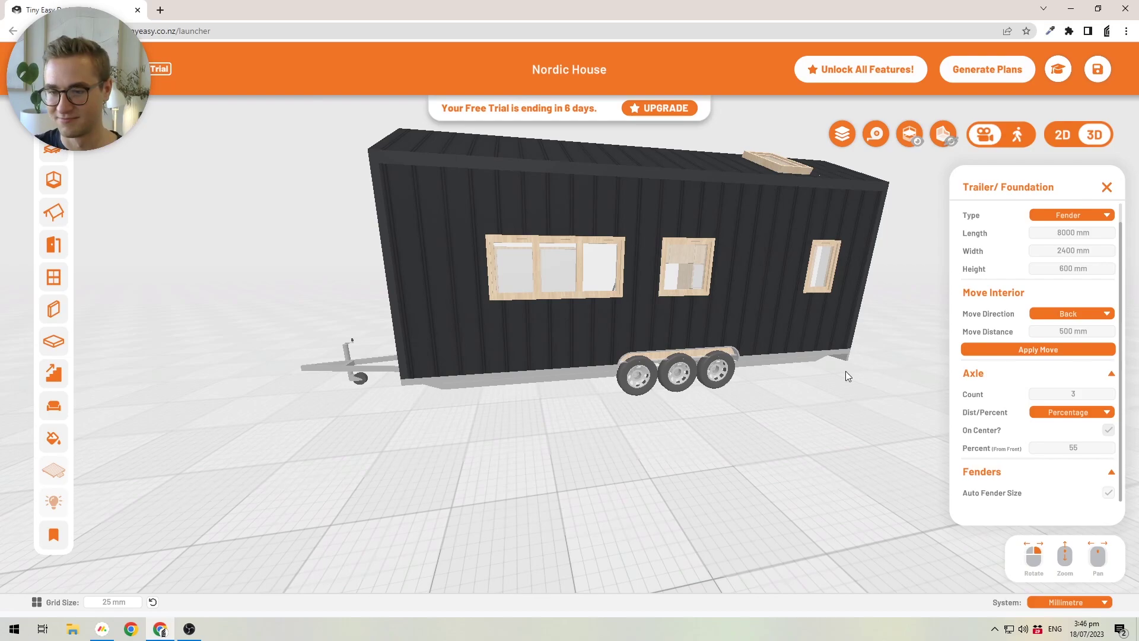
scroll(1057, 417, "up", 1)
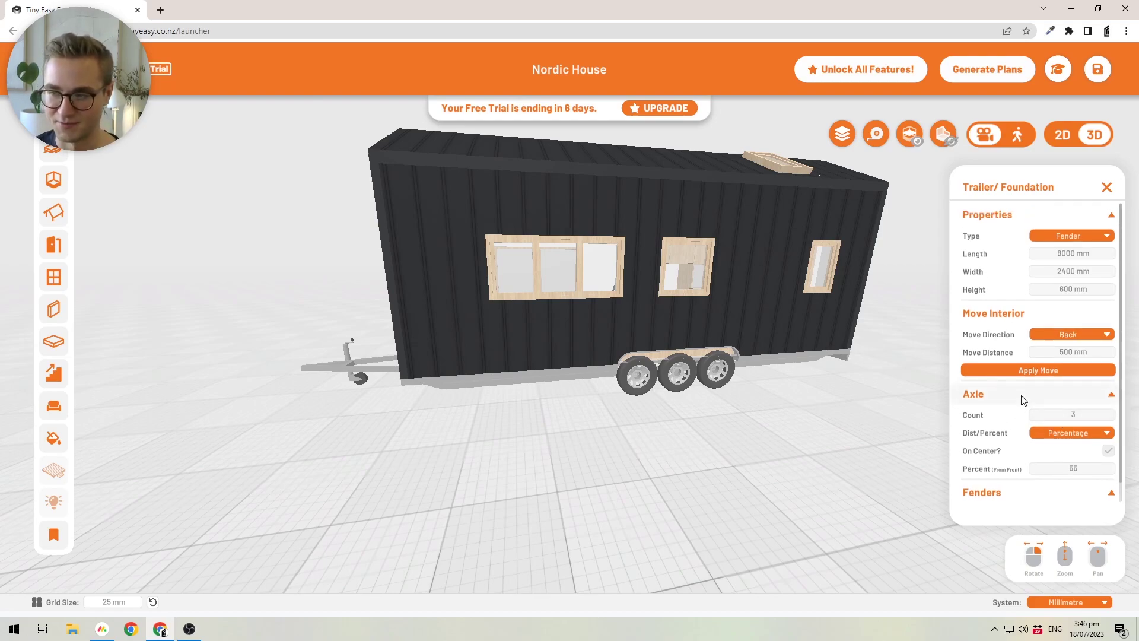
scroll(1018, 392, "down", 1)
scroll(1017, 393, "down", 1)
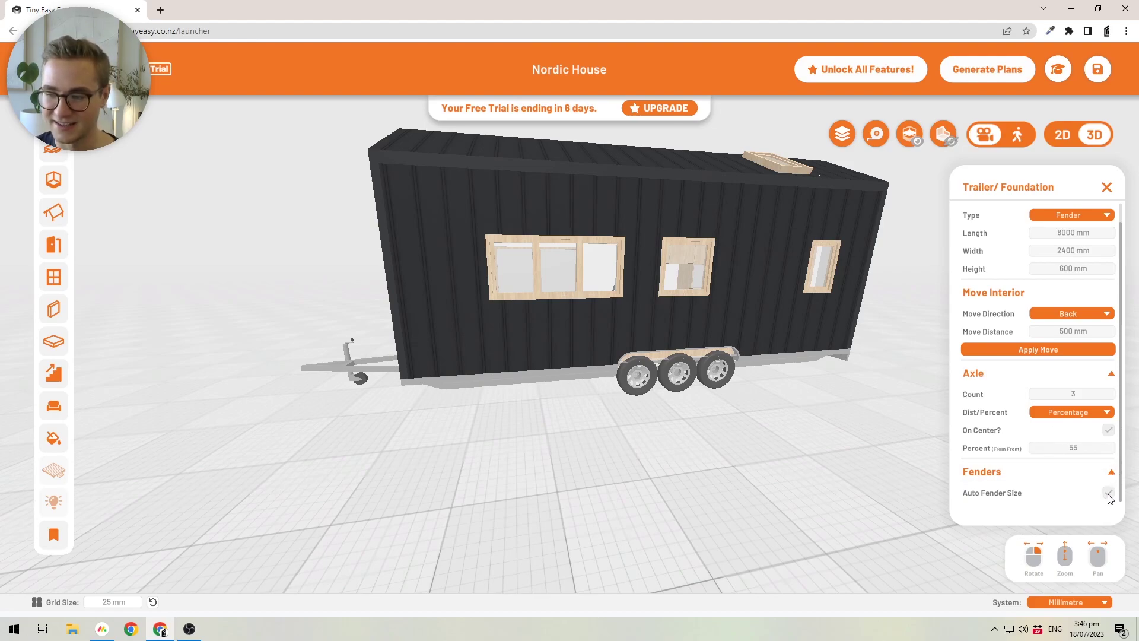
Turn Auto Fender Size off to see the 1550 × 200 × 200 mm fenders, then back on.
scroll(593, 356, "up", 5)
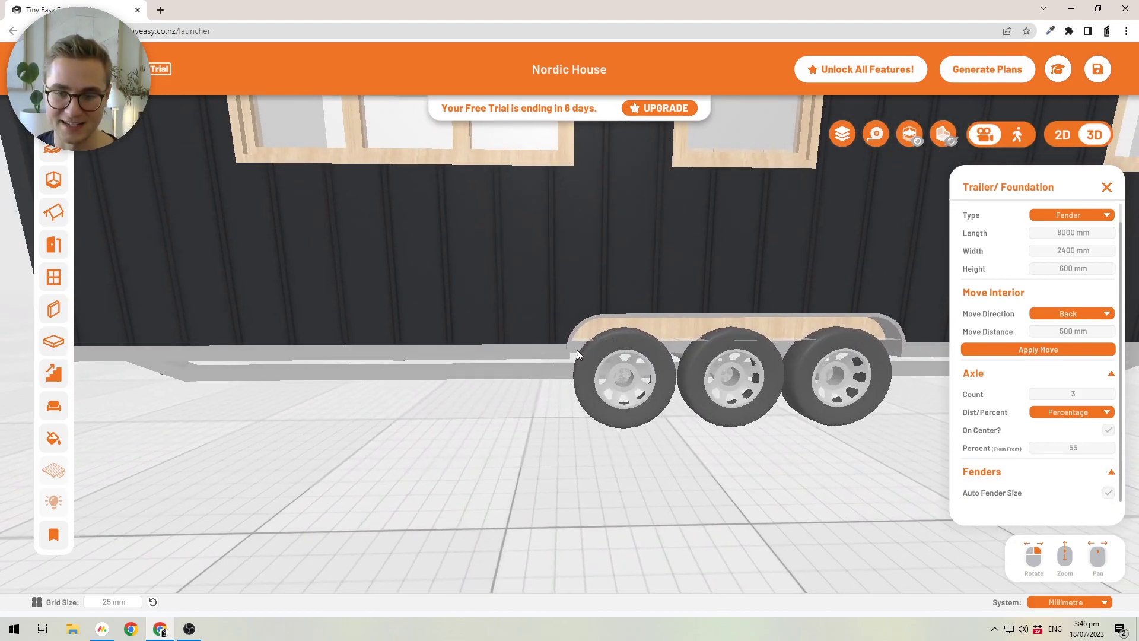
left_click(1108, 493)
scroll(1088, 398, "down", 1)
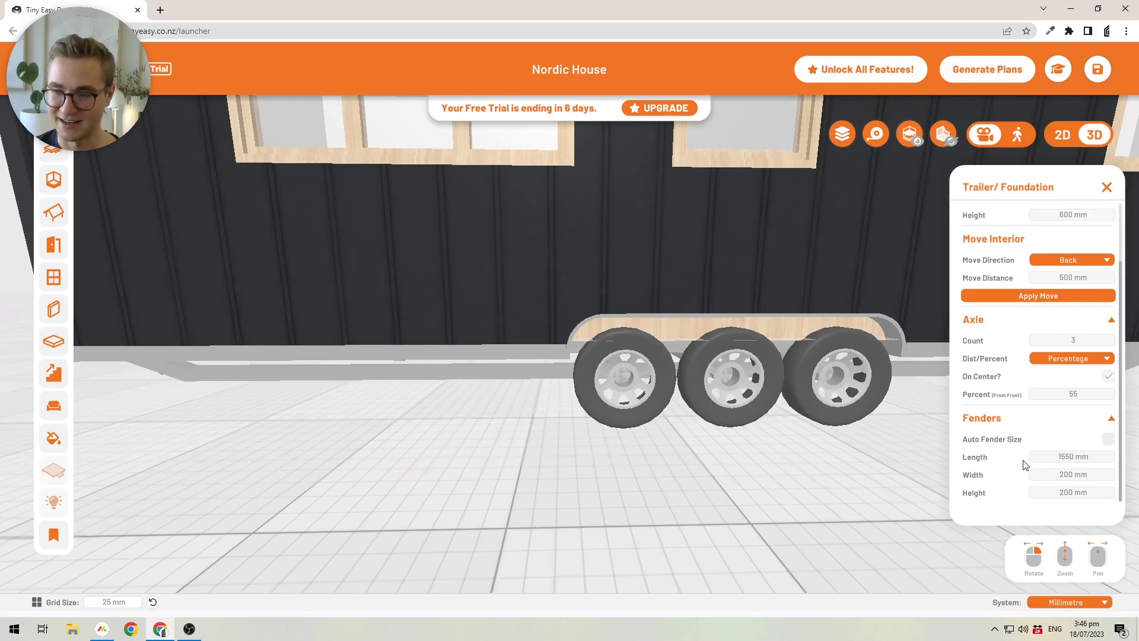
left_click_drag(742, 427, 447, 259)
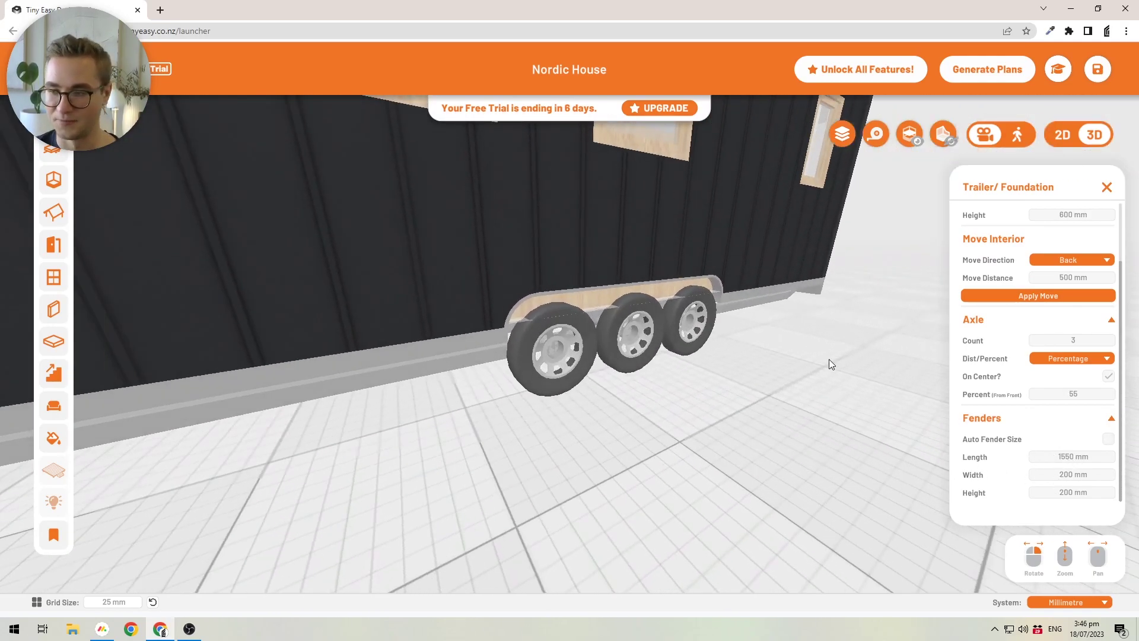
left_click(1107, 439)
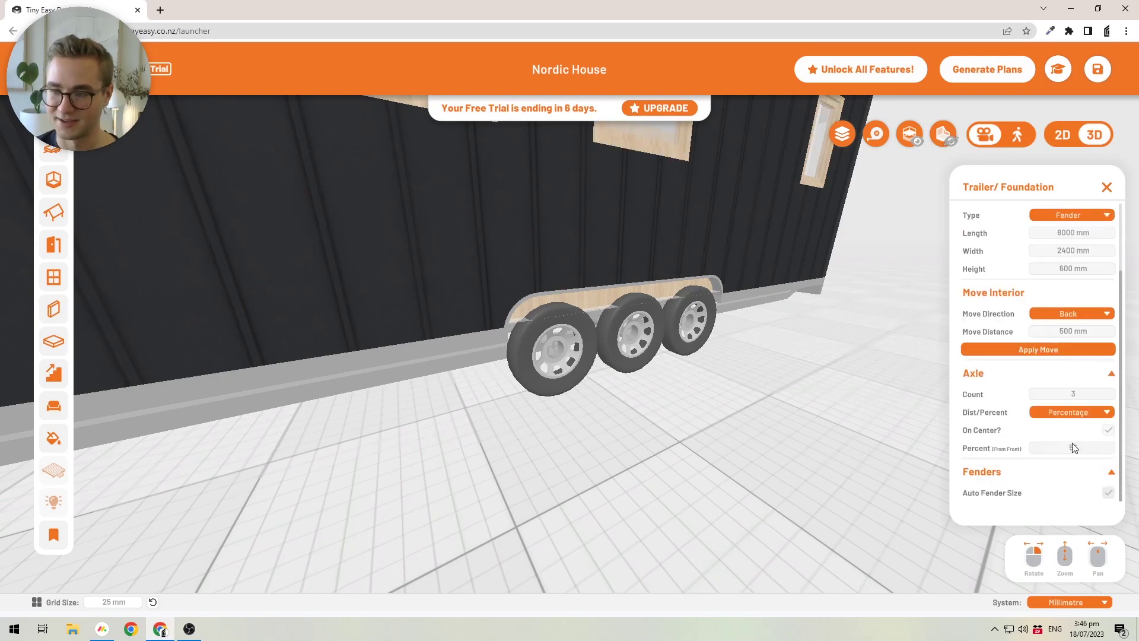
Change the trailer type from Fender to Flatdeck.
scroll(1063, 409, "up", 1)
left_click(1055, 236)
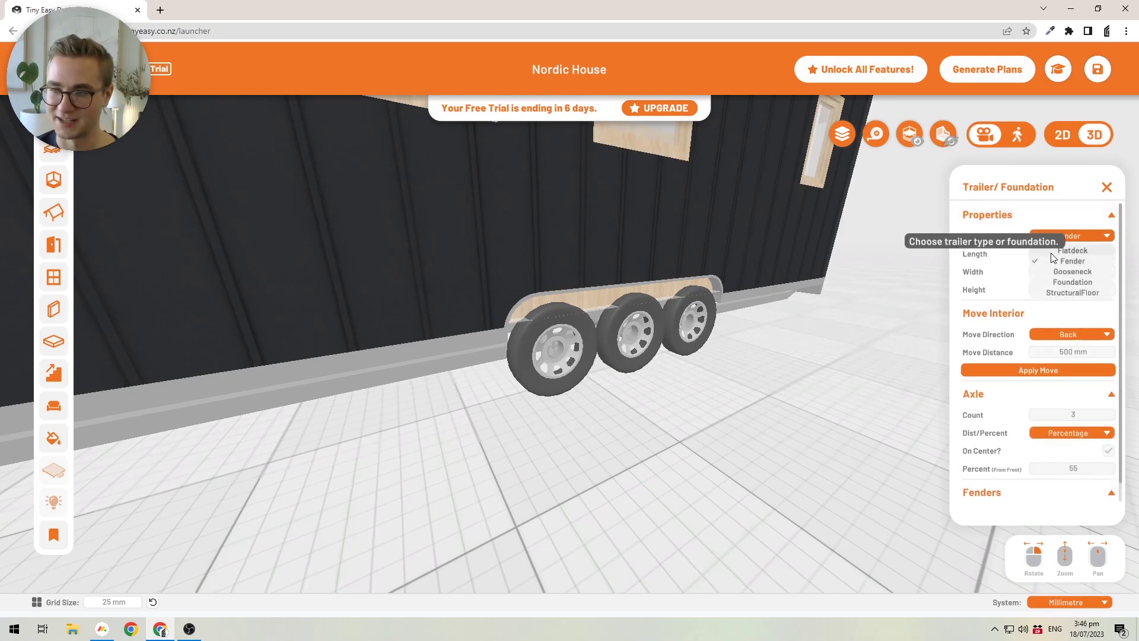
left_click(1072, 250)
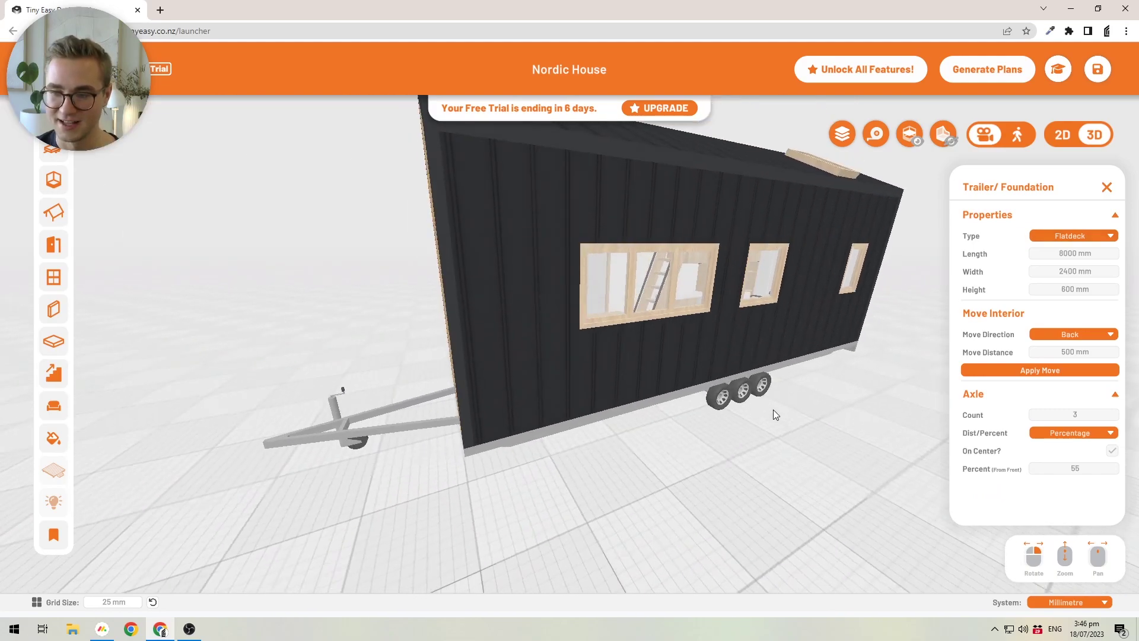